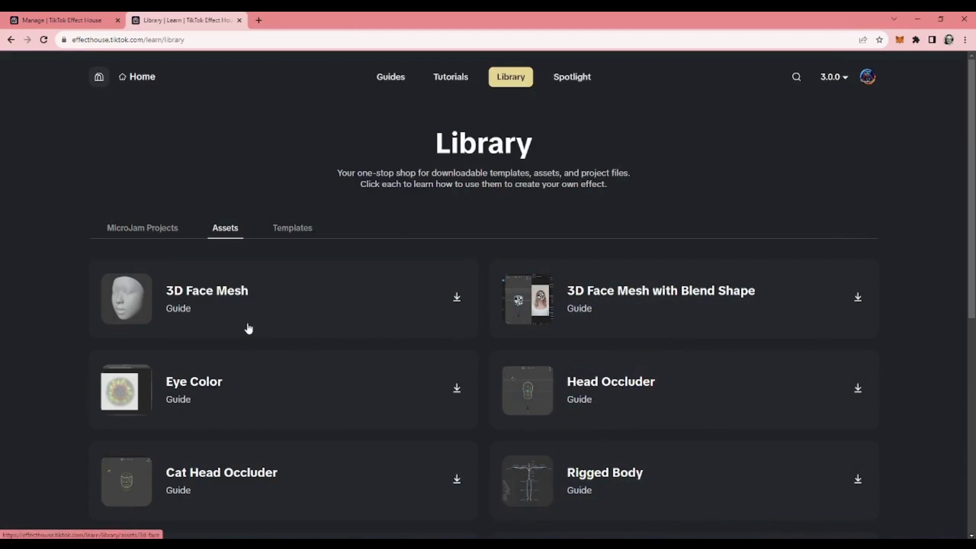
- Browse the Library's MicroJam Projects listings, then return to the Assets listings
{"action": "scroll", "coordinate": [247, 328], "scroll_direction": "down", "scroll_amount": 1}
{"action": "scroll", "coordinate": [248, 320], "scroll_direction": "up", "scroll_amount": 1}
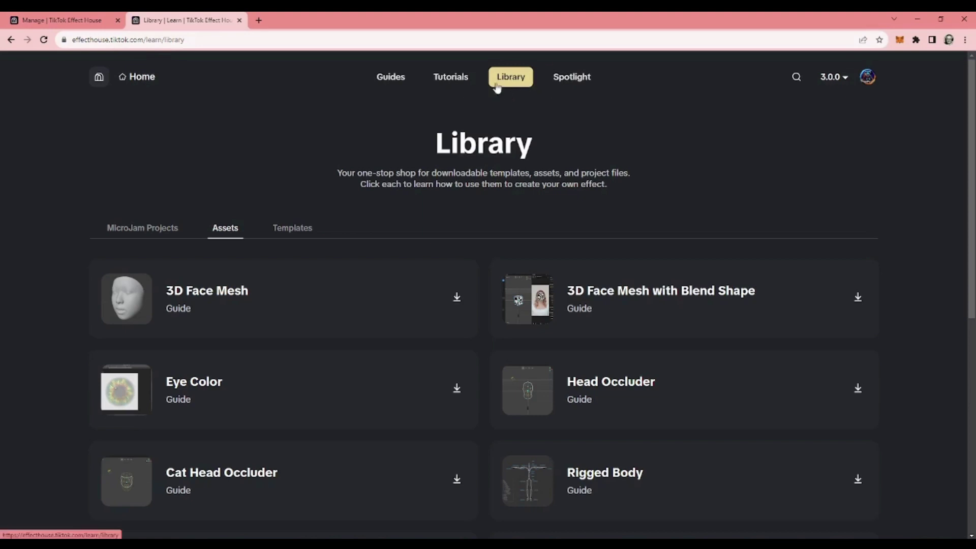
{"action": "left_click", "coordinate": [157, 234]}
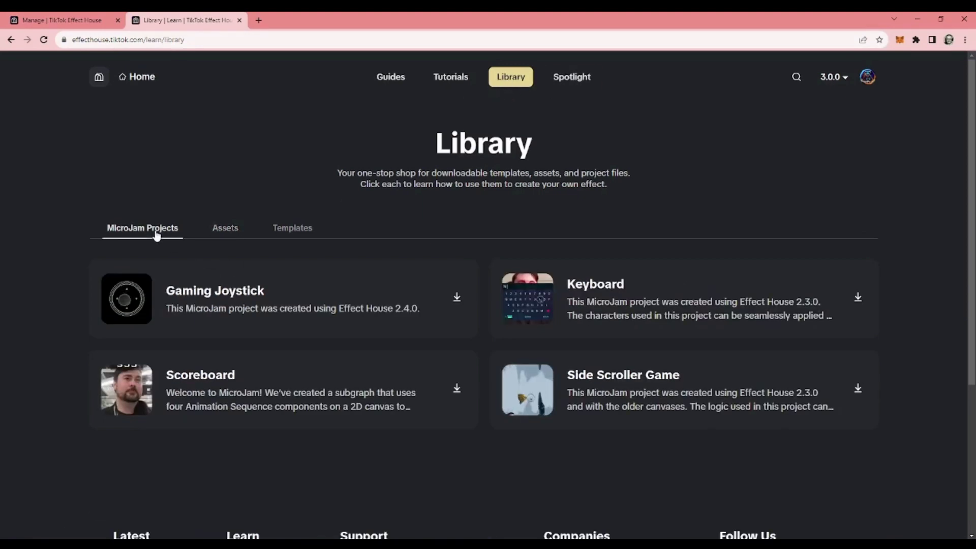
{"action": "left_click", "coordinate": [221, 229]}
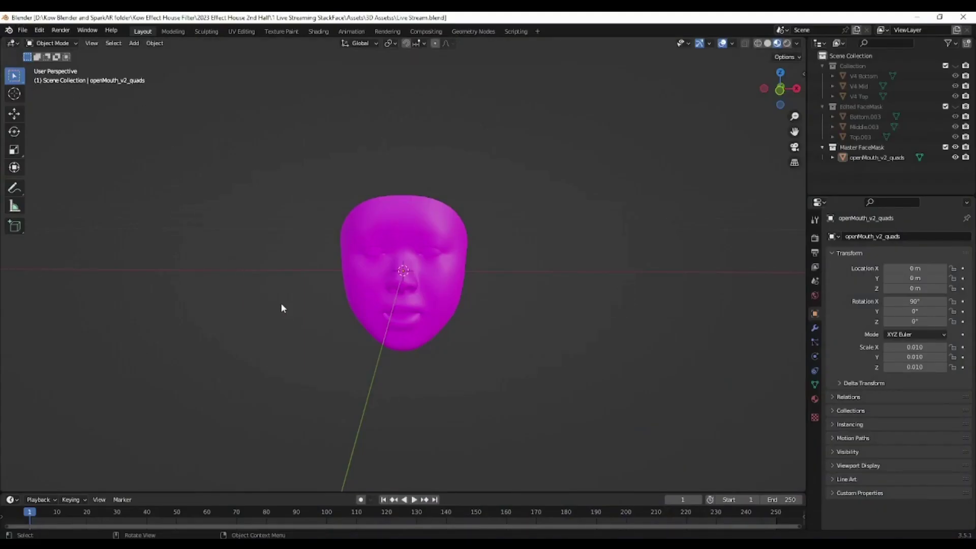
- Select the openMouth_v2_quads face mesh and switch it to Edit Mode
{"action": "left_click", "coordinate": [374, 263]}
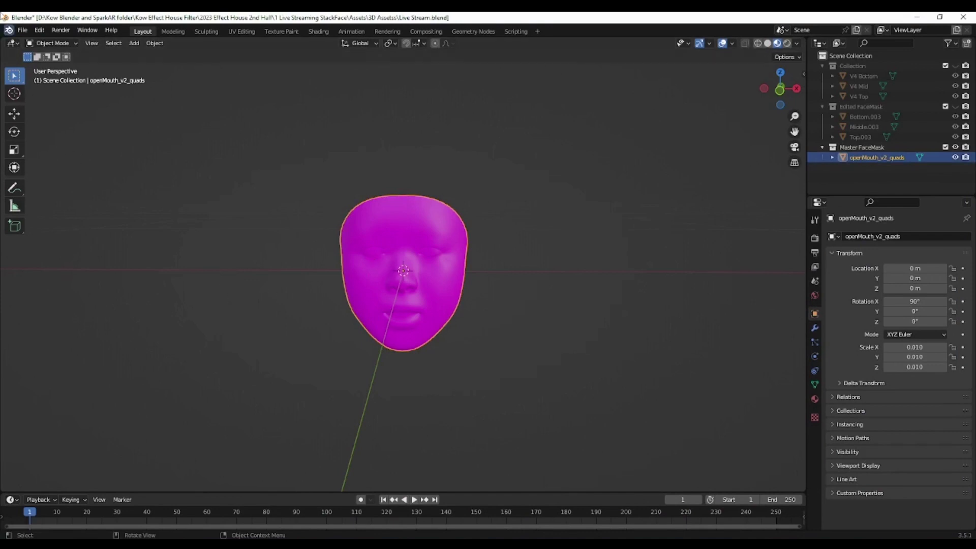
{"action": "middle_click_drag", "start_coordinate": [257, 285], "coordinate": [348, 276]}
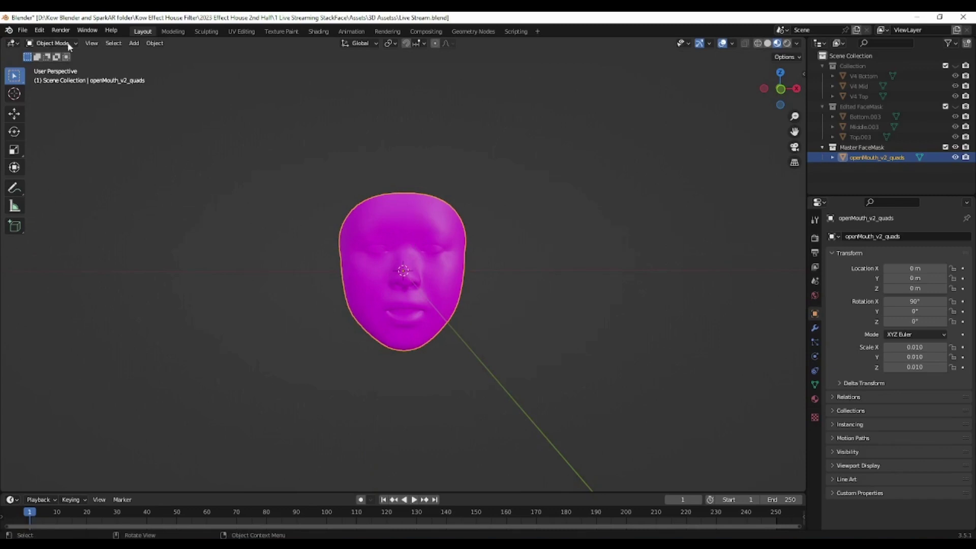
{"action": "left_click", "coordinate": [51, 43]}
{"action": "left_click", "coordinate": [56, 63]}
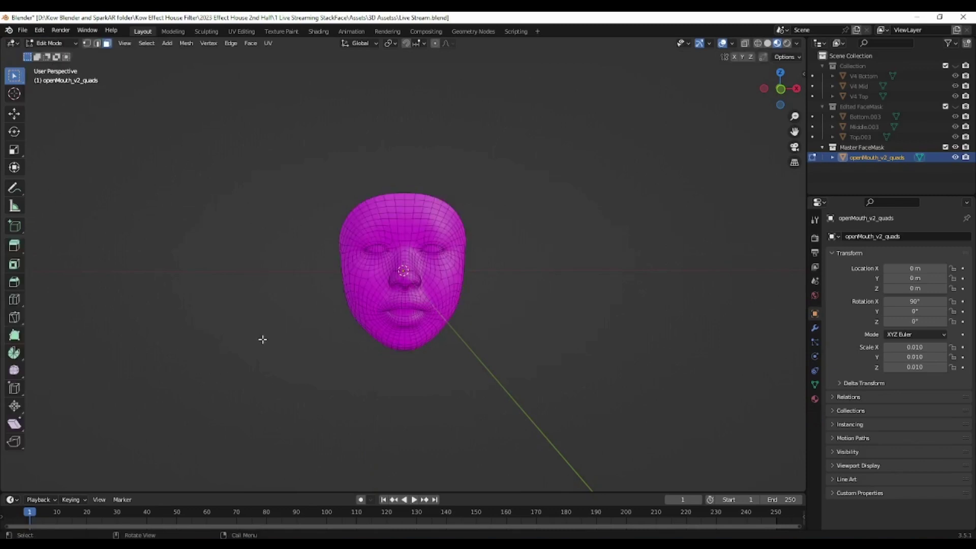
{"action": "scroll", "coordinate": [257, 337], "scroll_direction": "up", "scroll_amount": 2}
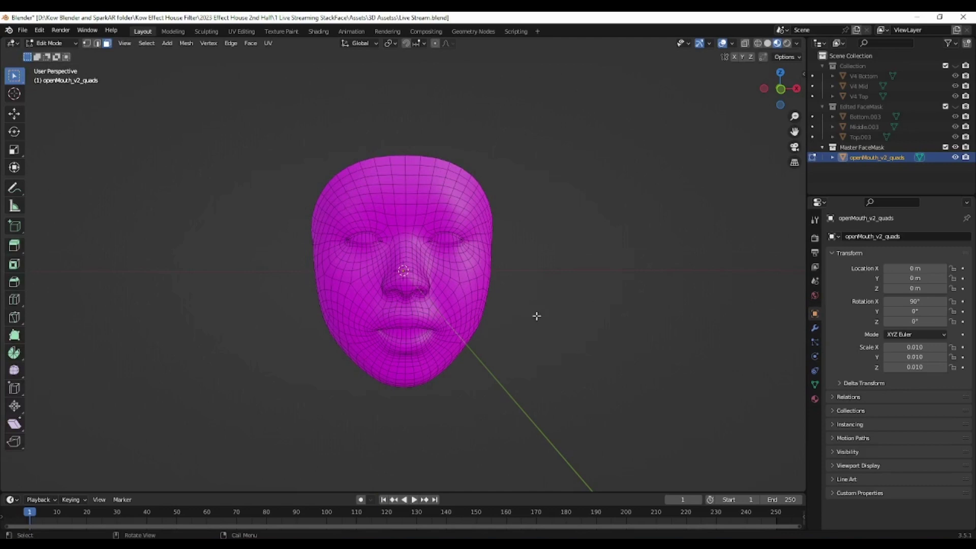
{"action": "middle_click_drag", "start_coordinate": [534, 315], "coordinate": [529, 316]}
{"action": "middle_click_drag", "start_coordinate": [319, 176], "coordinate": [292, 303]}
- Select the forehead faces and extend the selection down the left side of the face
{"action": "left_click", "coordinate": [365, 192]}
{"action": "left_click", "coordinate": [358, 174], "text": "shift"}
{"action": "left_click", "coordinate": [356, 166], "text": "shift"}
{"action": "key", "text": "ctrl+l"}
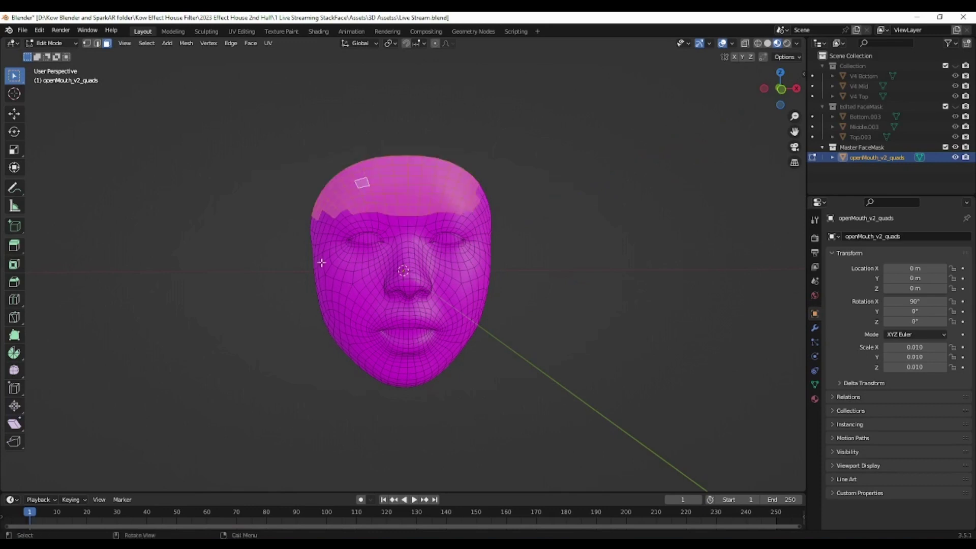
{"action": "middle_click_drag", "start_coordinate": [281, 270], "coordinate": [307, 211]}
{"action": "left_click_drag", "start_coordinate": [307, 211], "coordinate": [322, 283], "text": "shift"}
{"action": "left_click_drag", "start_coordinate": [301, 250], "coordinate": [340, 328], "text": "shift"}
{"action": "middle_click_drag", "start_coordinate": [341, 343], "coordinate": [384, 290]}
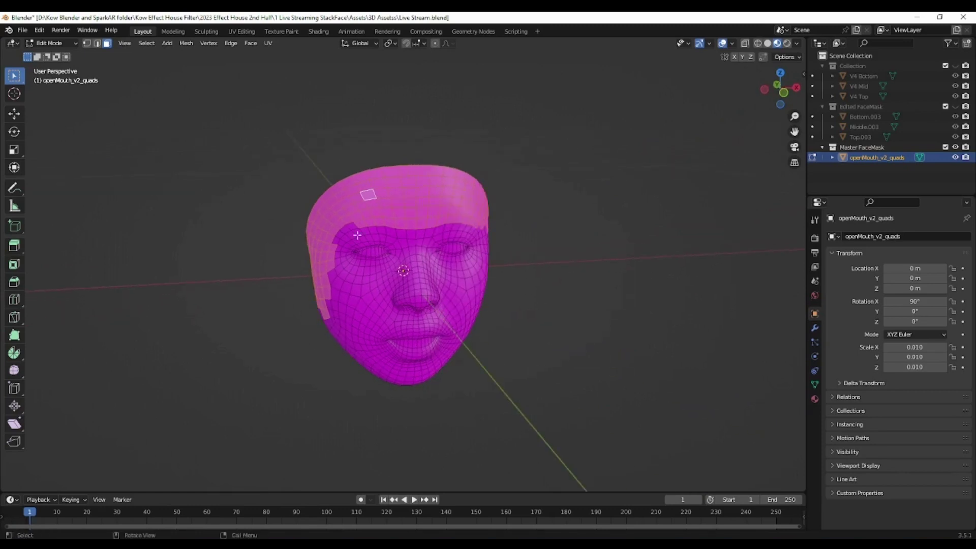
- In wireframe shading, box-select the forehead faces and separate them into their own object
{"action": "key", "text": "alt+a"}
{"action": "left_click", "coordinate": [767, 42]}
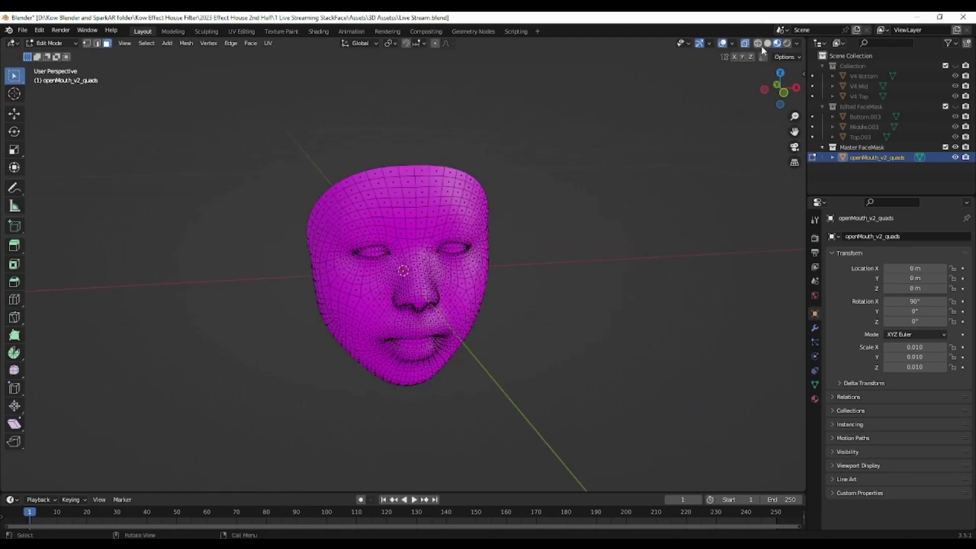
{"action": "left_click", "coordinate": [758, 43]}
{"action": "middle_click_drag", "start_coordinate": [547, 329], "coordinate": [534, 322]}
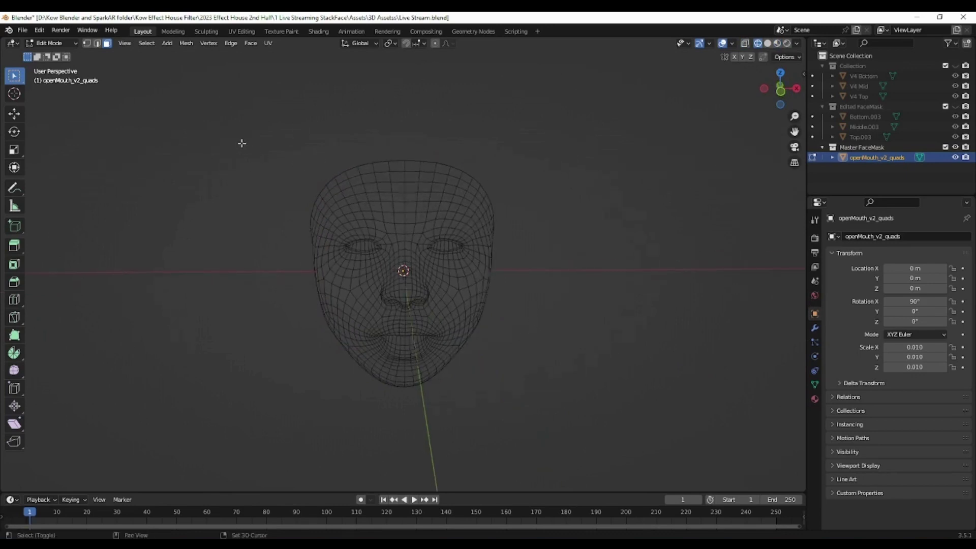
{"action": "left_click_drag", "start_coordinate": [239, 144], "coordinate": [532, 230], "text": "shift"}
{"action": "middle_click_drag", "start_coordinate": [532, 231], "coordinate": [527, 294]}
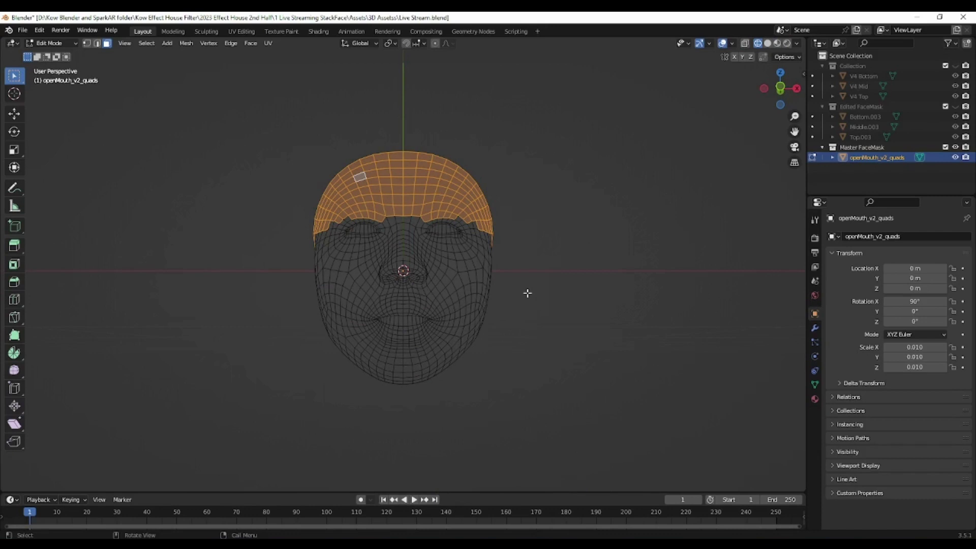
{"action": "key", "text": "p"}
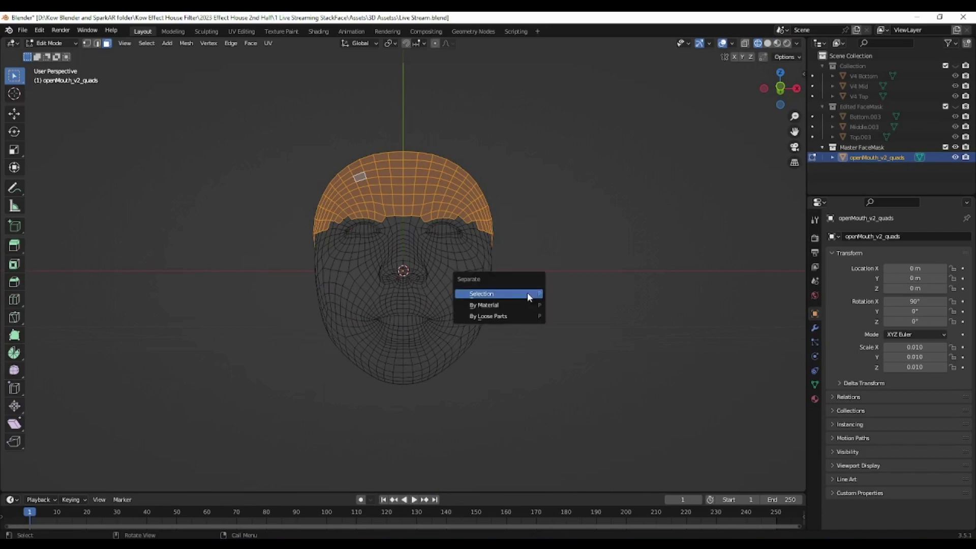
{"action": "left_click", "coordinate": [527, 293]}
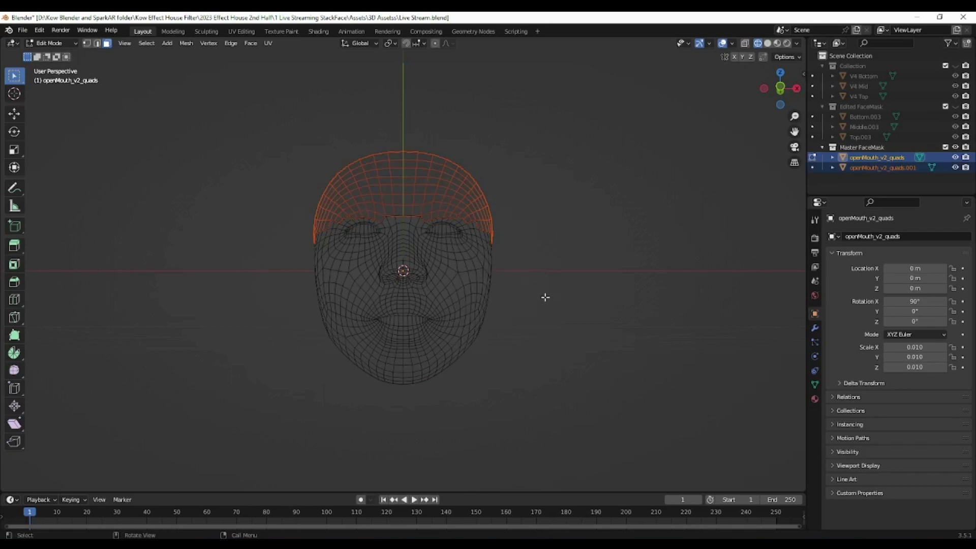
- Box-select the mouth and chin faces and separate them into another object
{"action": "middle_click_drag", "start_coordinate": [544, 298], "coordinate": [547, 317]}
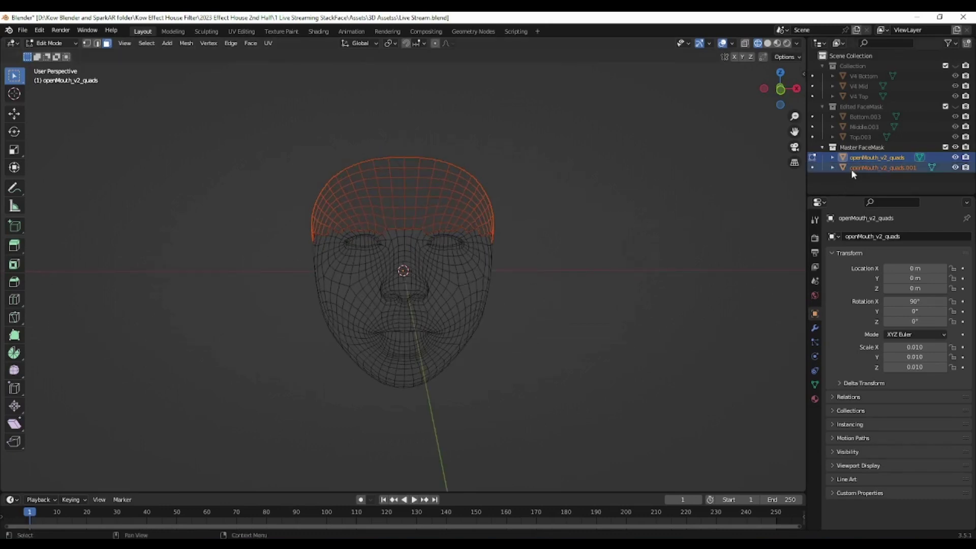
{"action": "left_click", "coordinate": [869, 159]}
{"action": "left_click", "coordinate": [872, 168]}
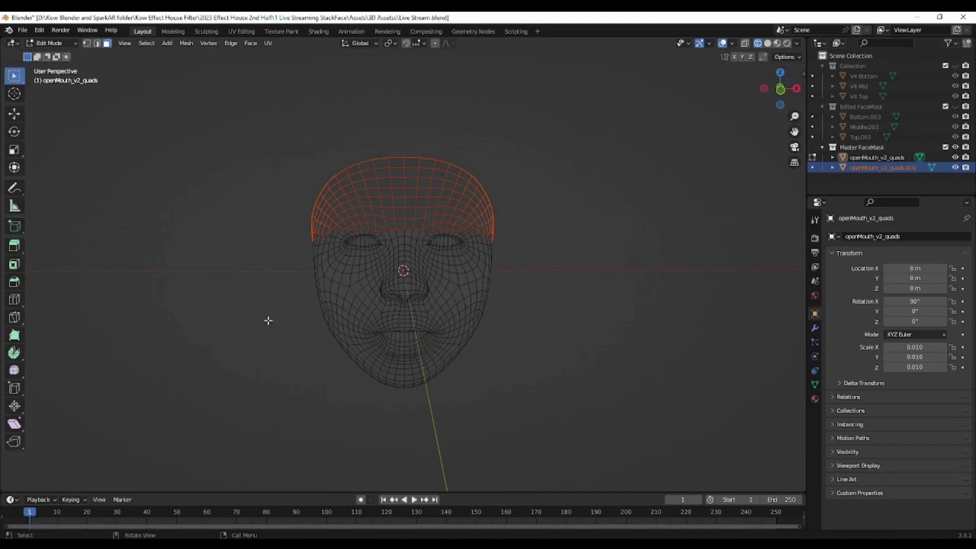
{"action": "left_click_drag", "start_coordinate": [268, 320], "coordinate": [562, 396]}
{"action": "middle_click_drag", "start_coordinate": [557, 412], "coordinate": [553, 407]}
{"action": "key", "text": "p"}
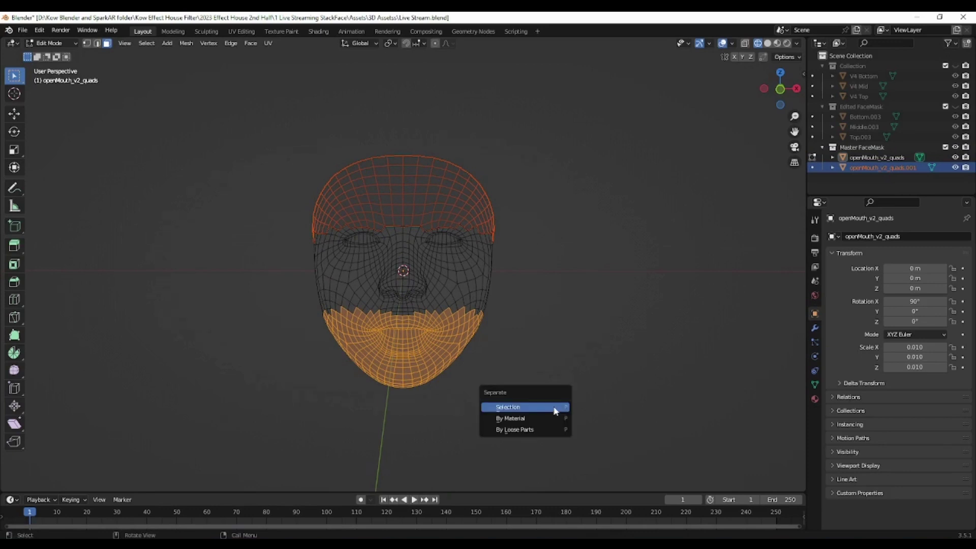
{"action": "left_click", "coordinate": [556, 411]}
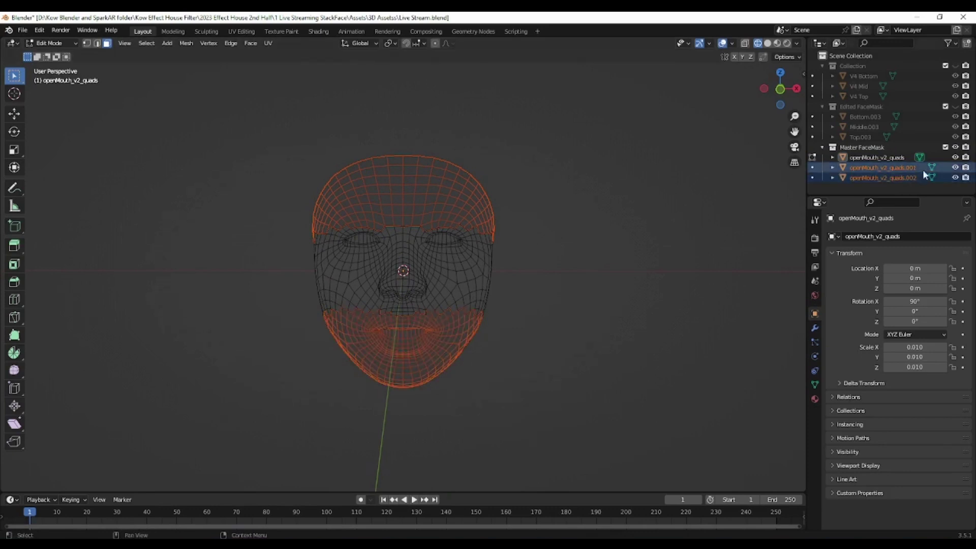
- Check the separated forehead and chin pieces, then hide the Master FaceMask collection
{"action": "left_click", "coordinate": [898, 166]}
{"action": "left_click", "coordinate": [901, 179]}
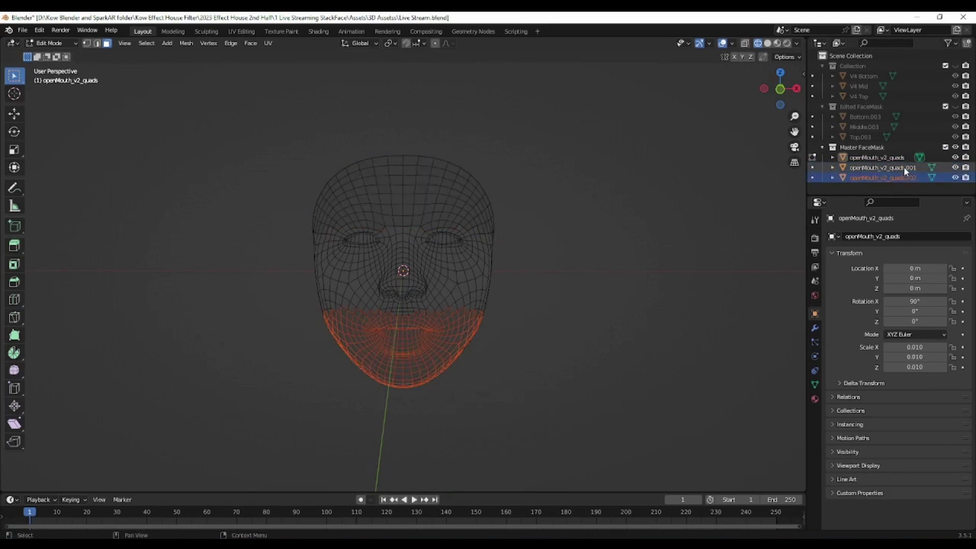
{"action": "left_click", "coordinate": [904, 167]}
{"action": "left_click", "coordinate": [904, 148]}
{"action": "left_click", "coordinate": [955, 147]}
- Show the Edited FaceMask collection in Material Preview shading and return to Object Mode
{"action": "left_click", "coordinate": [956, 107]}
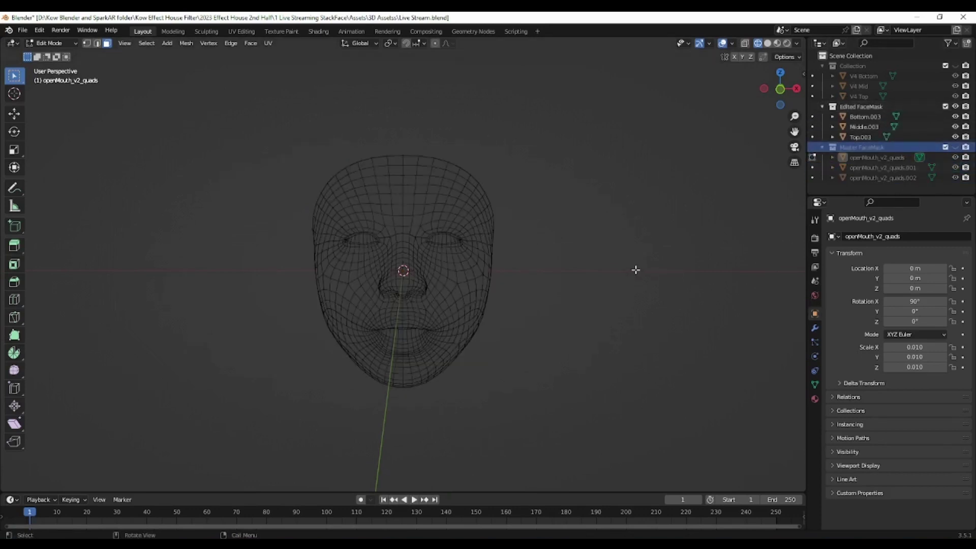
{"action": "left_click", "coordinate": [777, 43]}
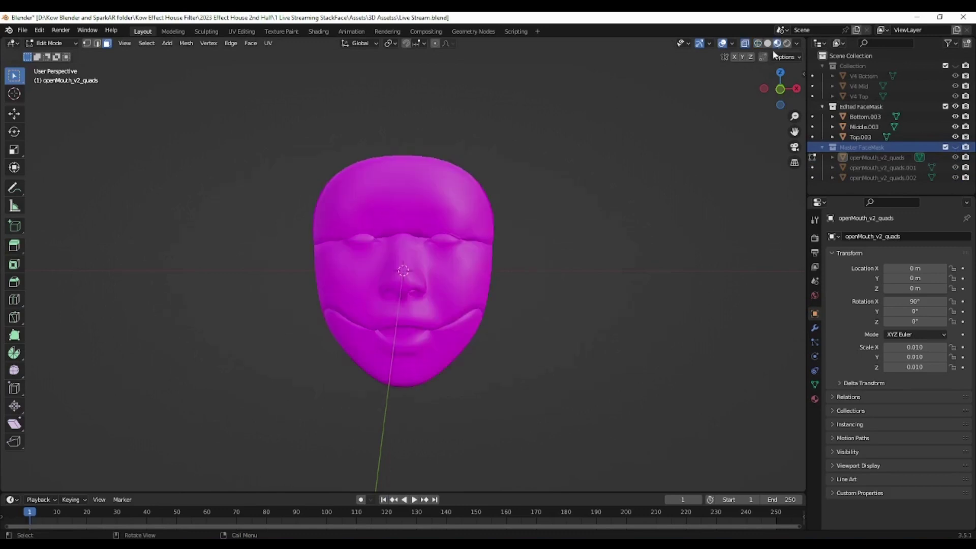
{"action": "left_click", "coordinate": [51, 43]}
{"action": "left_click", "coordinate": [55, 55]}
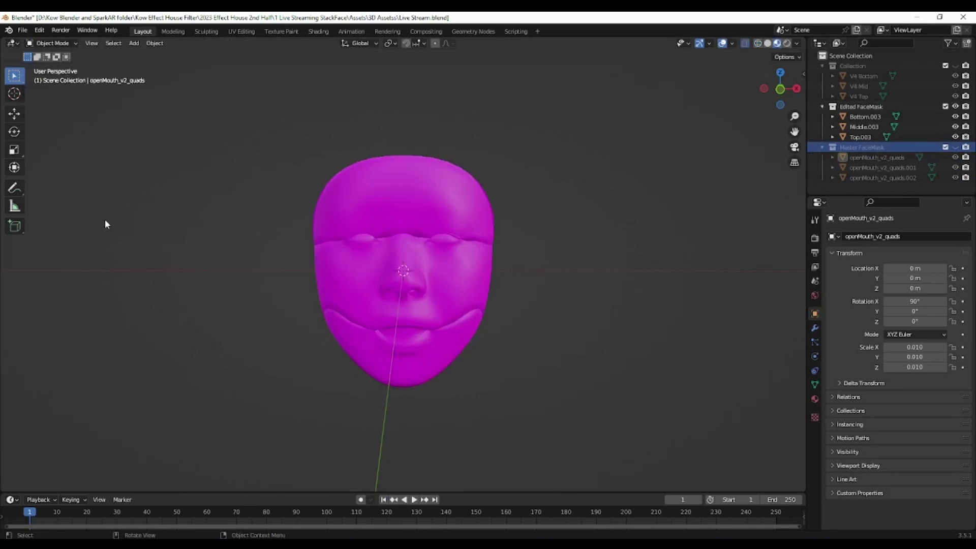
- Click through the Top.003, Middle.003 and Bottom.003 slices one by one
{"action": "left_click", "coordinate": [405, 208]}
{"action": "left_click", "coordinate": [429, 291]}
{"action": "left_click", "coordinate": [428, 354]}
{"action": "left_click", "coordinate": [440, 235]}
{"action": "middle_click_drag", "start_coordinate": [549, 311], "coordinate": [442, 294]}
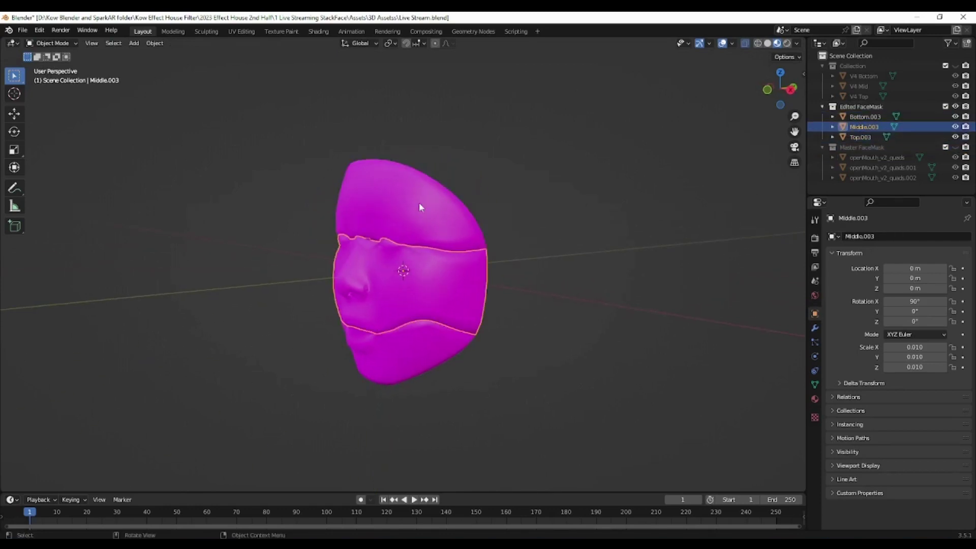
{"action": "left_click", "coordinate": [419, 205]}
{"action": "left_click", "coordinate": [425, 282]}
{"action": "left_click", "coordinate": [414, 337]}
{"action": "left_click", "coordinate": [424, 302]}
- Select all three slices together and open the Modifier tab's Add Modifier list
{"action": "left_click", "coordinate": [416, 224]}
{"action": "left_click", "coordinate": [425, 274], "text": "shift"}
{"action": "left_click", "coordinate": [441, 359], "text": "shift"}
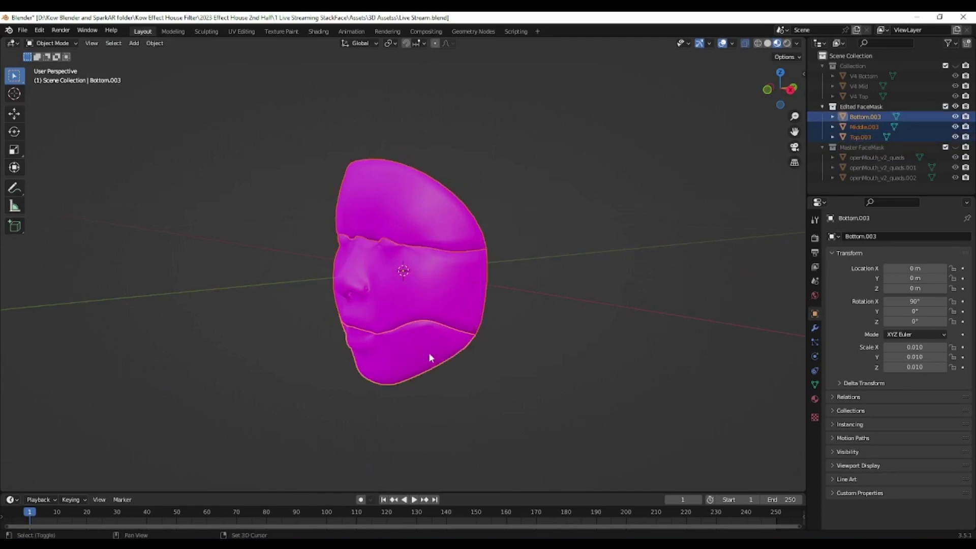
{"action": "middle_click_drag", "start_coordinate": [441, 358], "coordinate": [526, 386]}
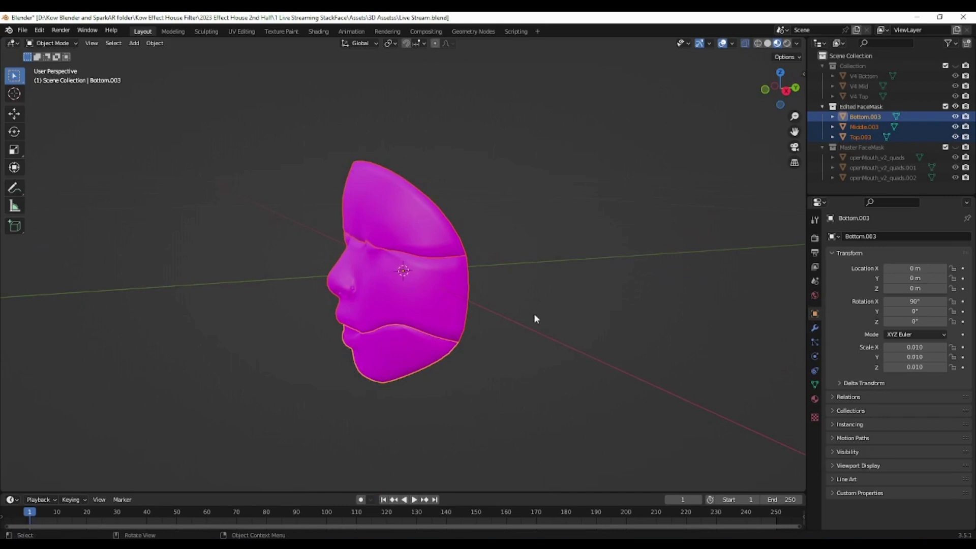
{"action": "left_click", "coordinate": [815, 329]}
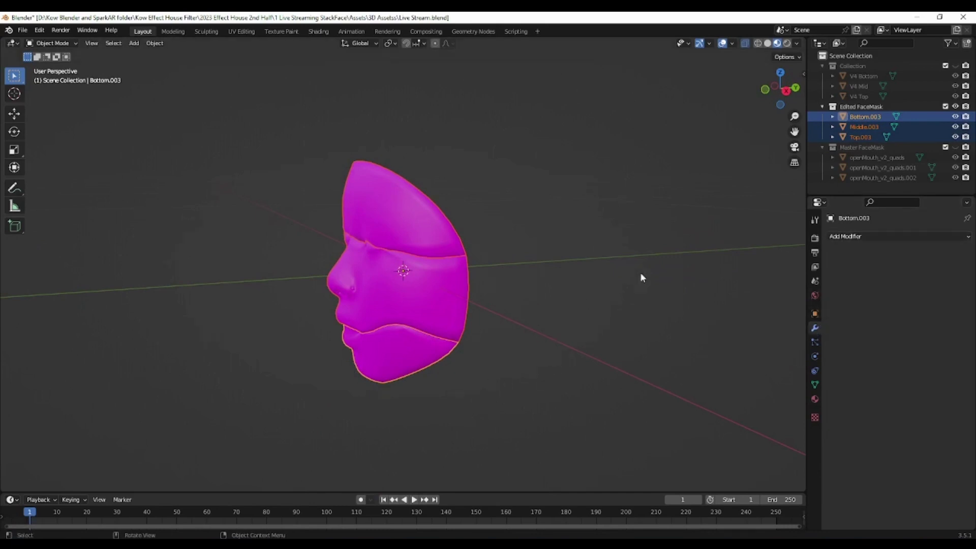
{"action": "left_click", "coordinate": [853, 238]}
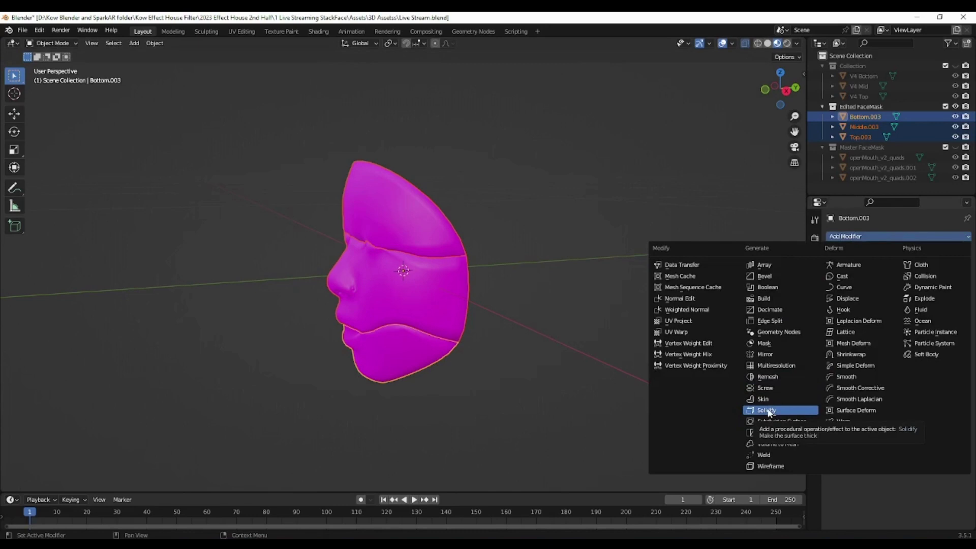
- Hide Edited FaceMask, briefly show Collection to inspect the box mesh, then hide it again
{"action": "left_click", "coordinate": [523, 375]}
{"action": "middle_click_drag", "start_coordinate": [523, 375], "coordinate": [597, 404]}
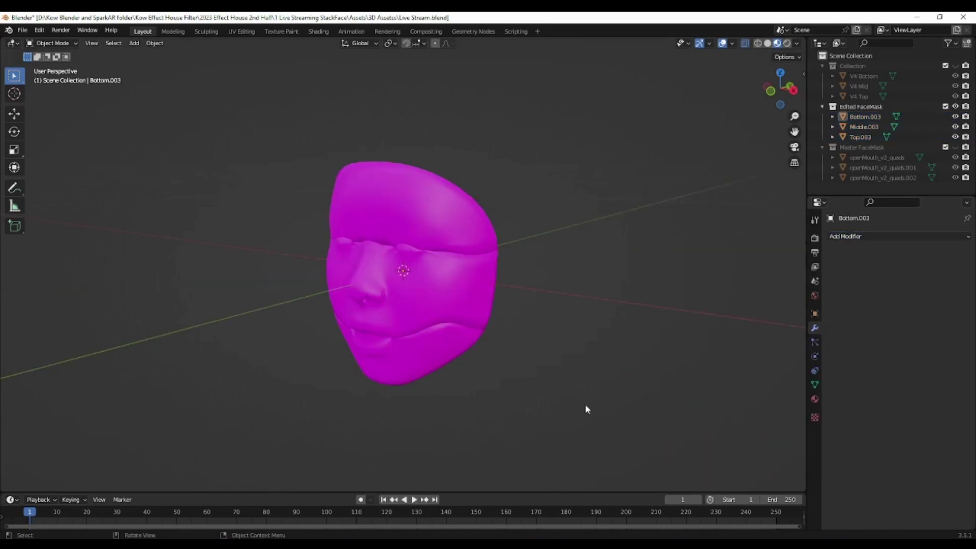
{"action": "left_click", "coordinate": [955, 106]}
{"action": "left_click", "coordinate": [955, 66]}
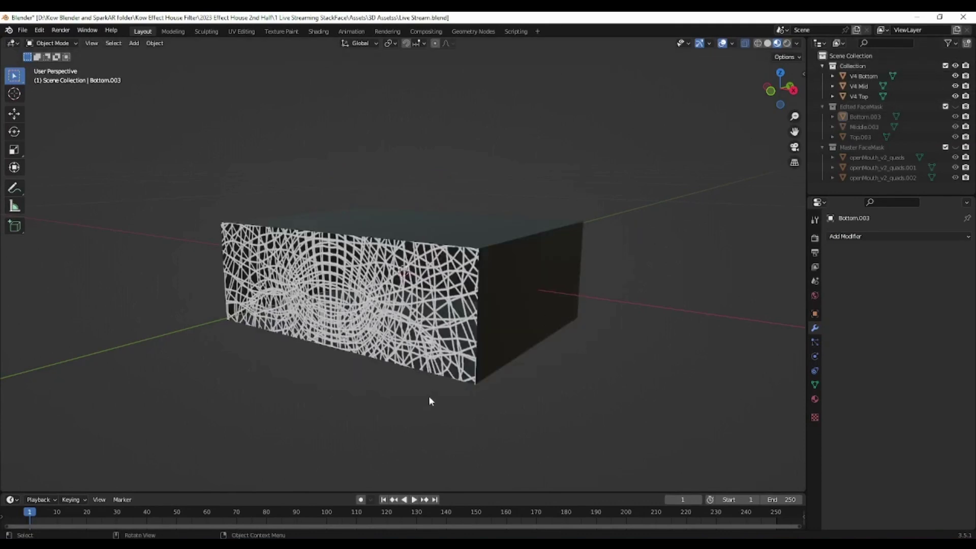
{"action": "middle_click_drag", "start_coordinate": [429, 395], "coordinate": [529, 396]}
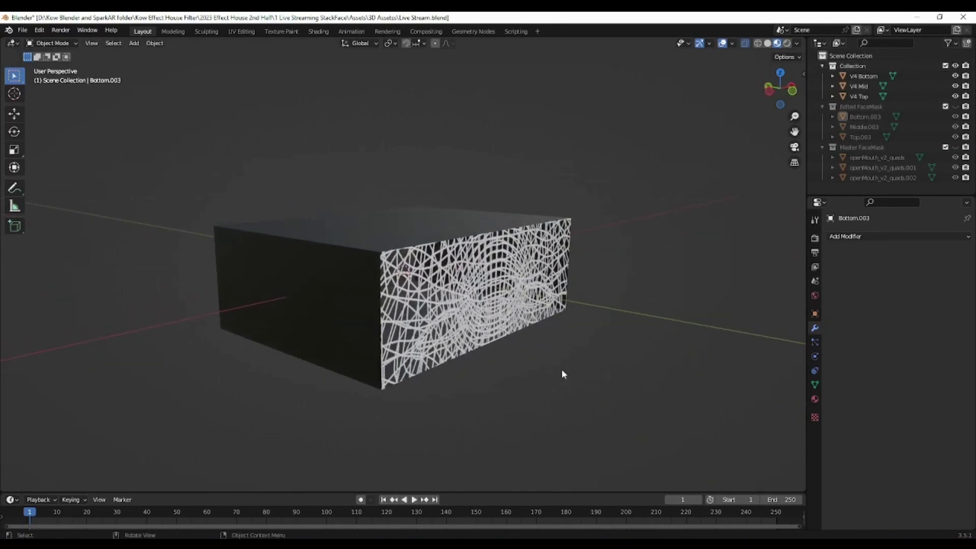
{"action": "middle_click_drag", "start_coordinate": [560, 368], "coordinate": [493, 369]}
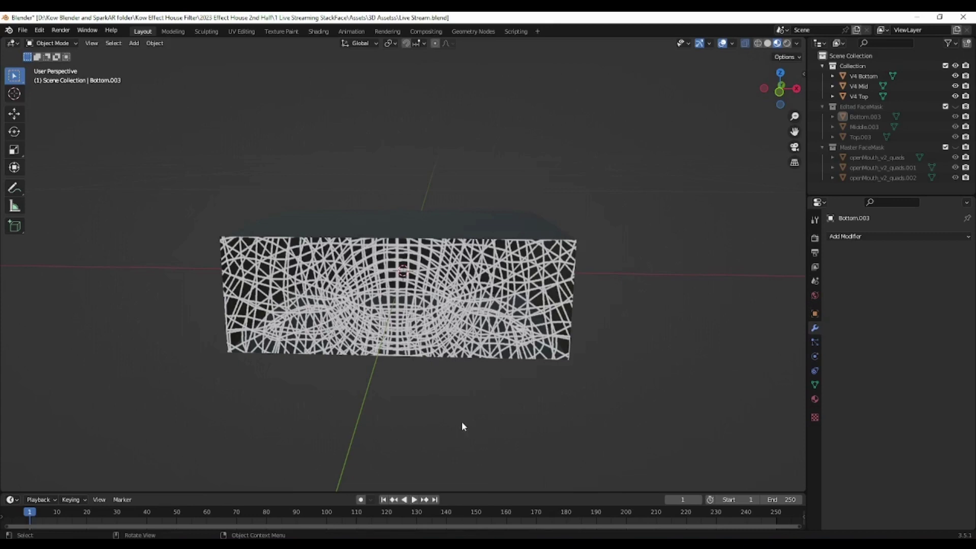
{"action": "middle_click_drag", "start_coordinate": [462, 425], "coordinate": [463, 436]}
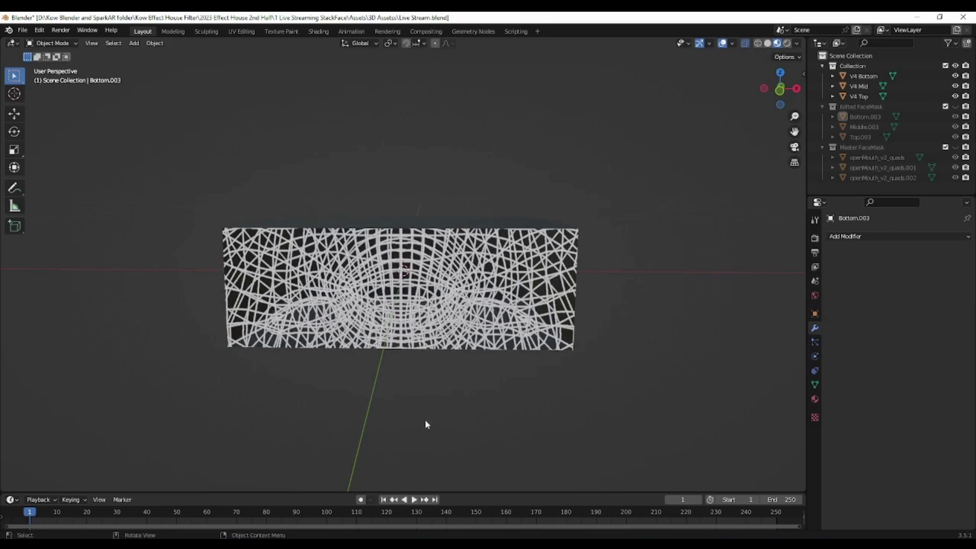
{"action": "left_click", "coordinate": [955, 66]}
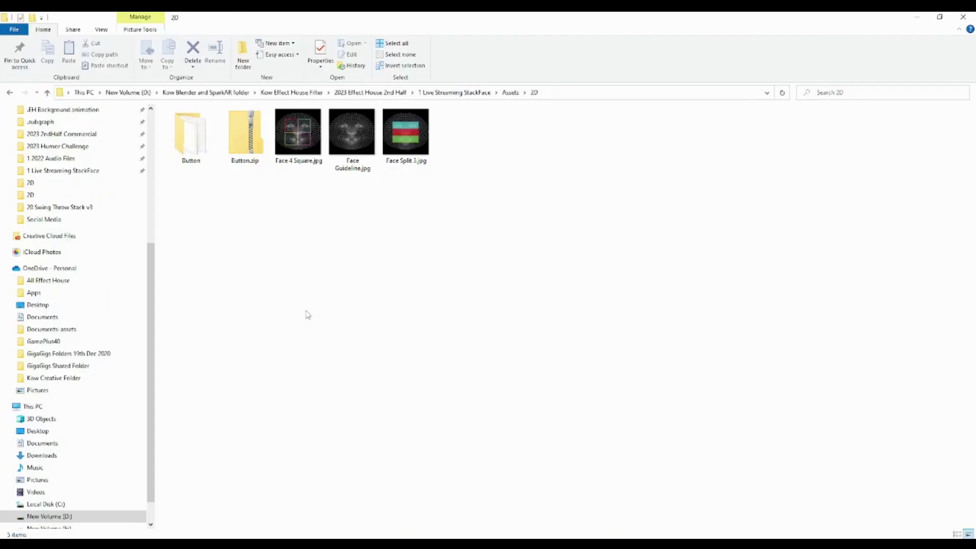
{"action": "double_click", "coordinate": [401, 142]}
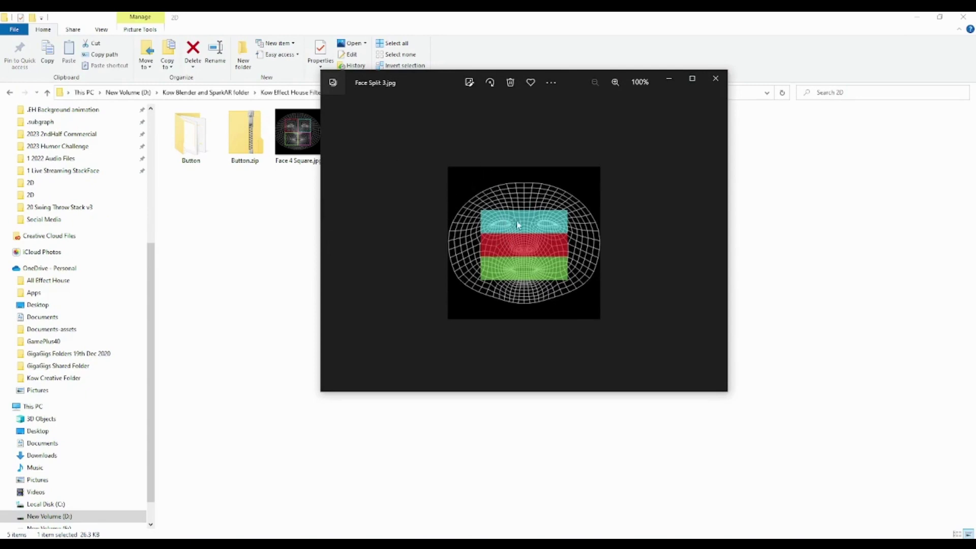
{"action": "left_click", "coordinate": [714, 80]}
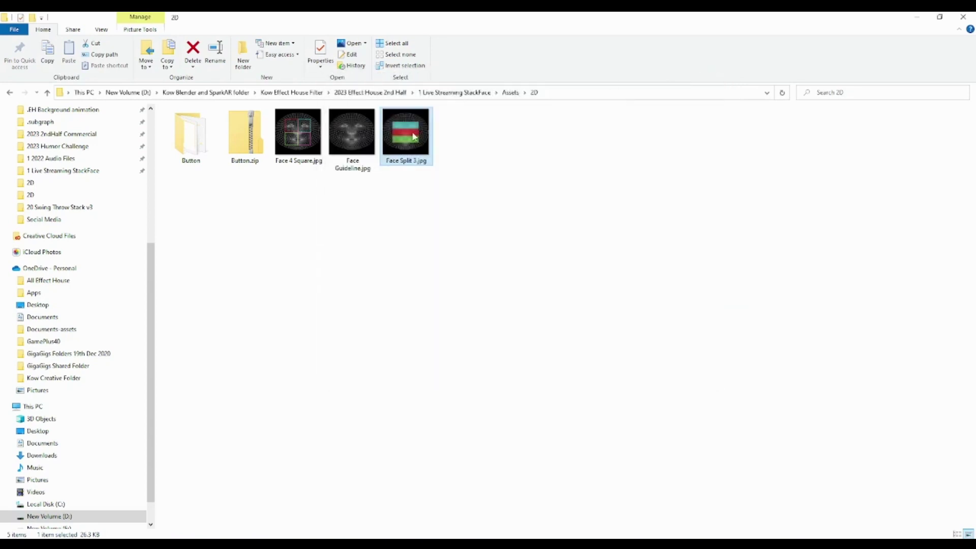
{"action": "double_click", "coordinate": [305, 137]}
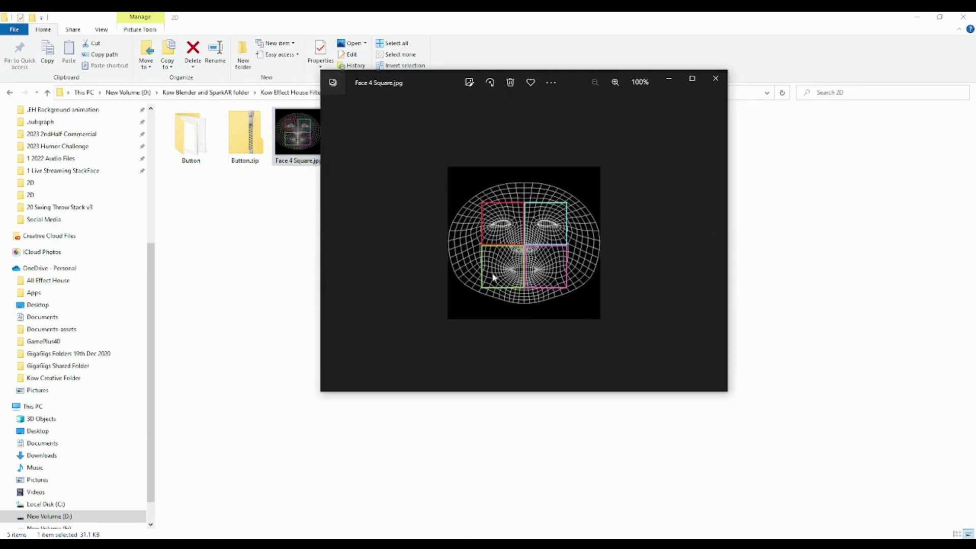
{"action": "left_click", "coordinate": [711, 84]}
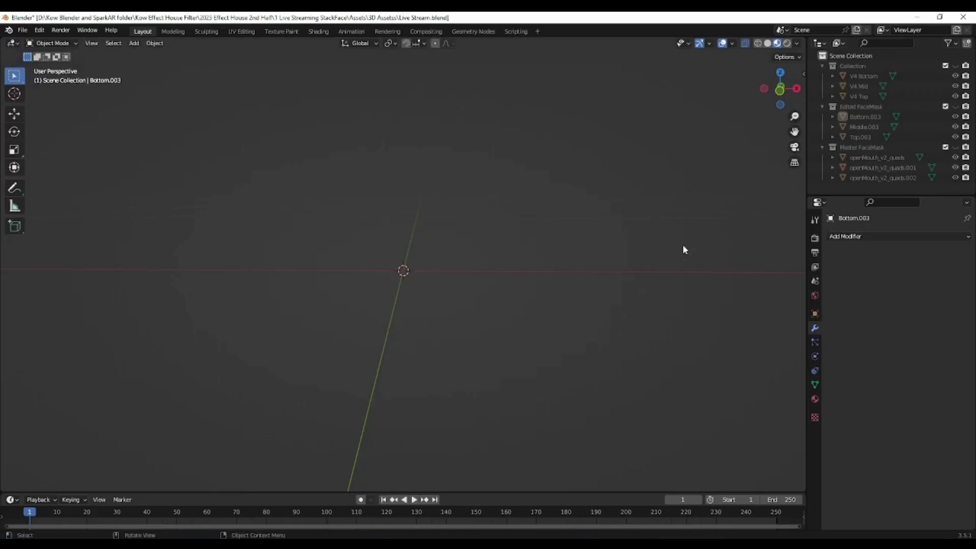
- Add a cube mesh at the scene centre and scale it down to about 0.18
{"action": "left_click", "coordinate": [23, 30]}
{"action": "key", "text": "shift+a"}
{"action": "mouse_move", "coordinate": [267, 273]}
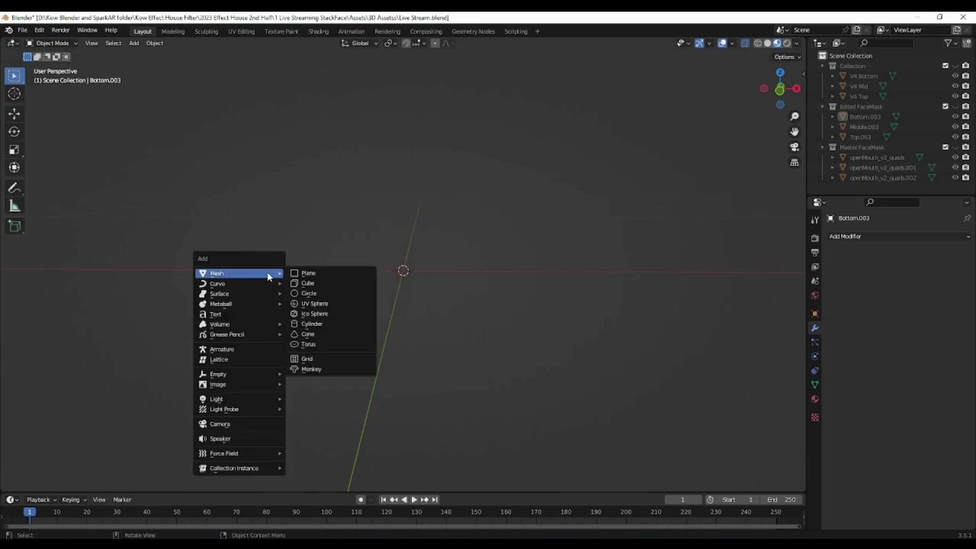
{"action": "left_click", "coordinate": [307, 284]}
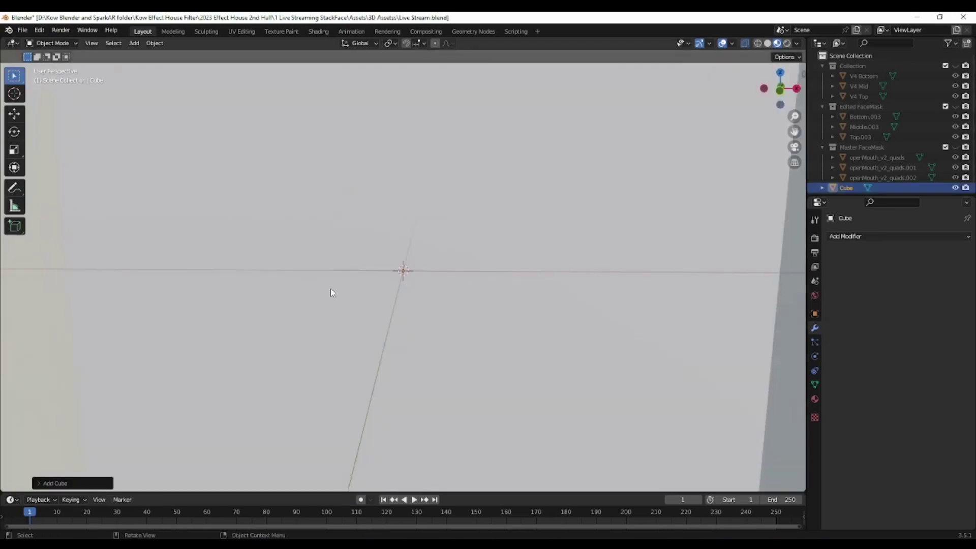
{"action": "scroll", "coordinate": [331, 294], "scroll_direction": "down", "scroll_amount": 5}
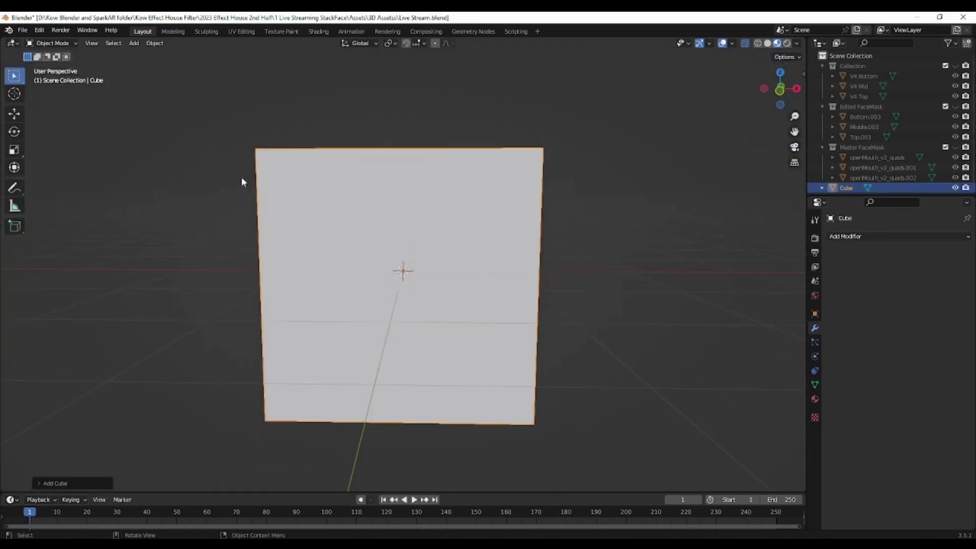
{"action": "key", "text": "s"}
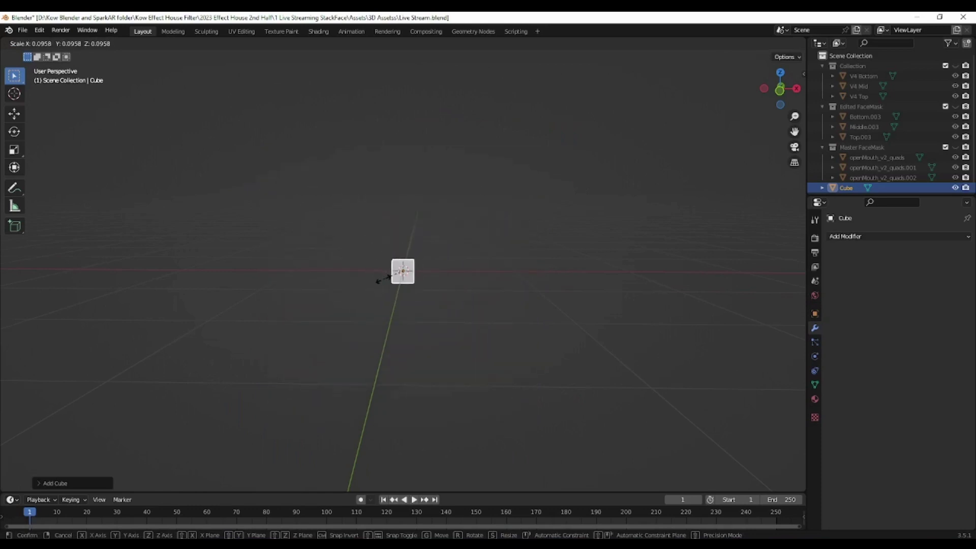
{"action": "left_click", "coordinate": [382, 271]}
{"action": "scroll", "coordinate": [385, 305], "scroll_direction": "up", "scroll_amount": 5}
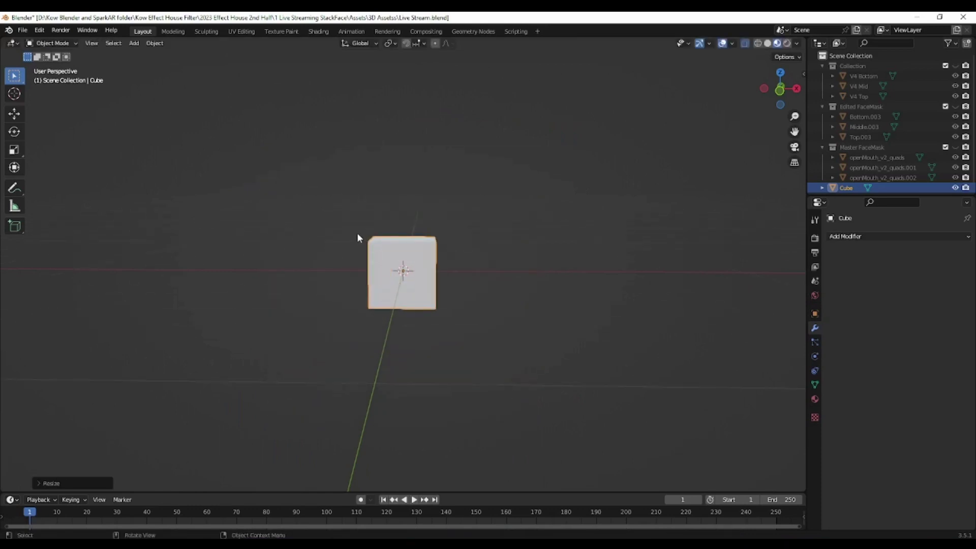
{"action": "scroll", "coordinate": [357, 234], "scroll_direction": "down", "scroll_amount": 2}
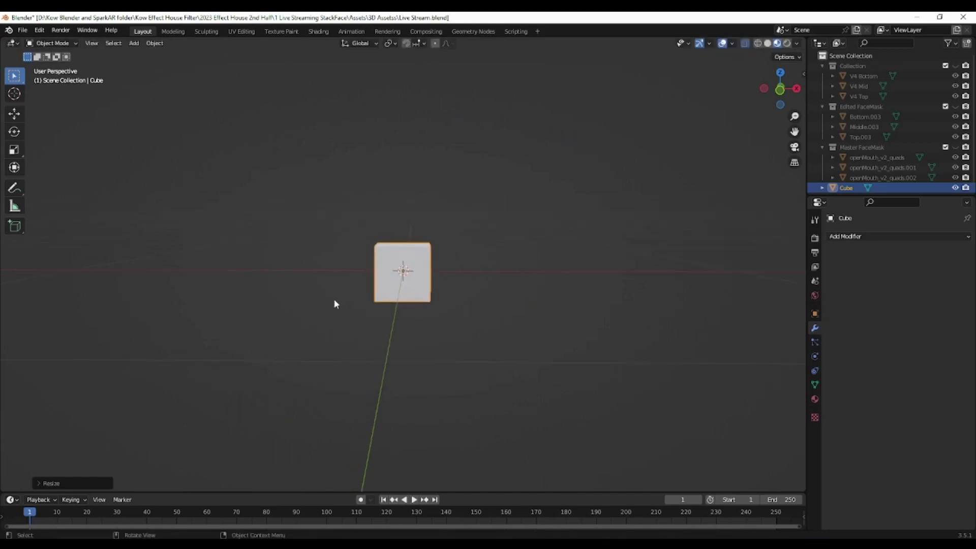
- Switch the cube into Edit Mode
{"action": "left_click", "coordinate": [52, 44]}
{"action": "left_click", "coordinate": [53, 66]}
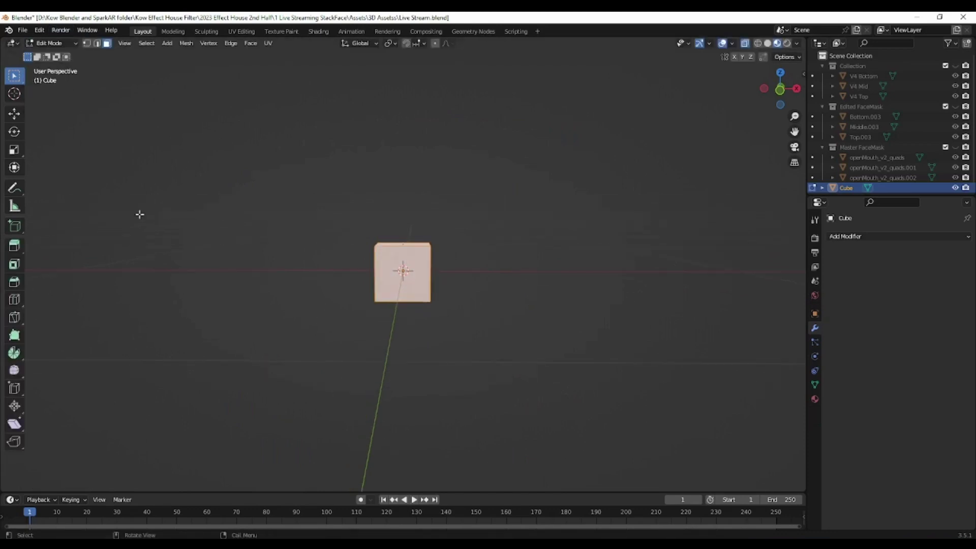
{"action": "scroll", "coordinate": [227, 310], "scroll_direction": "up", "scroll_amount": 2}
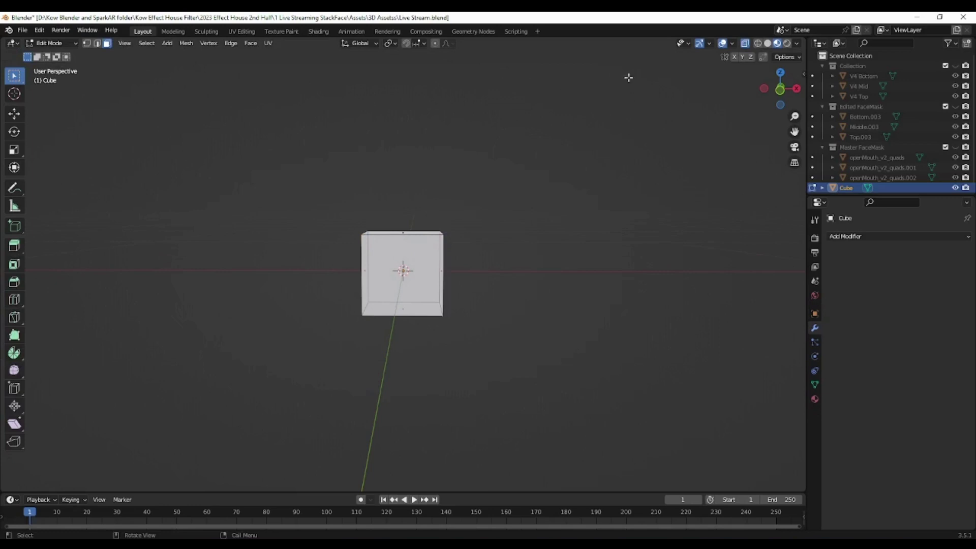
- Turn off X-ray and give all the cube's faces a new material named Base
{"action": "left_click", "coordinate": [744, 43]}
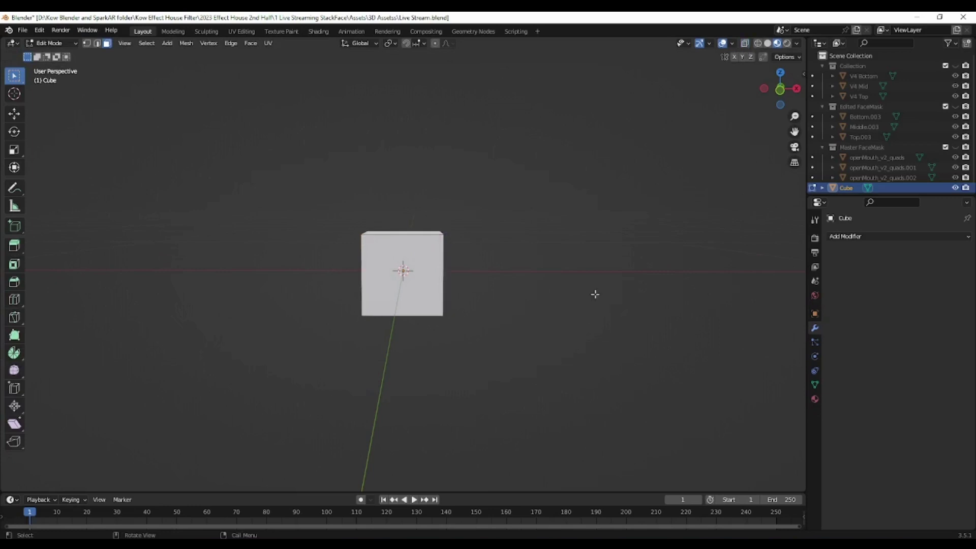
{"action": "middle_click_drag", "start_coordinate": [455, 299], "coordinate": [455, 325]}
{"action": "left_click", "coordinate": [815, 399]}
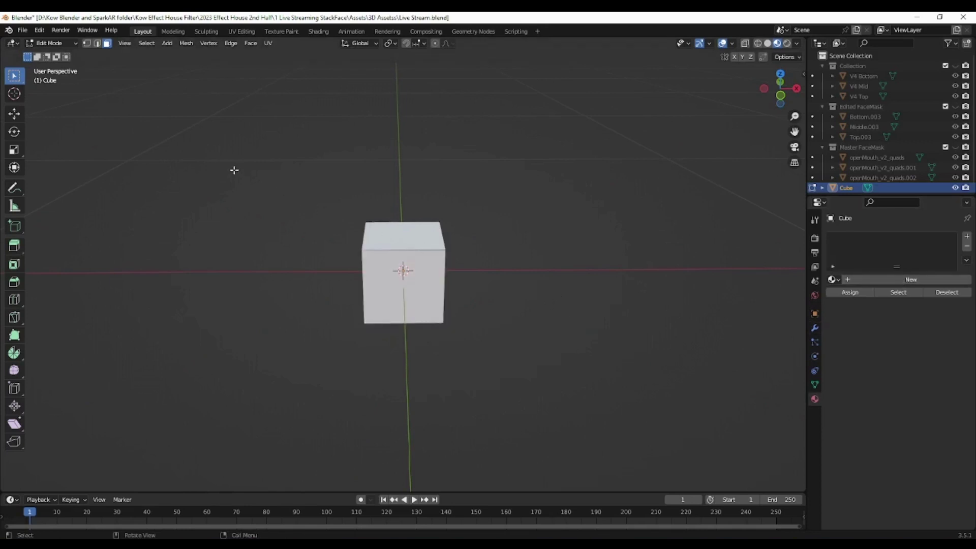
{"action": "left_click_drag", "start_coordinate": [233, 169], "coordinate": [558, 384]}
{"action": "left_click", "coordinate": [891, 280]}
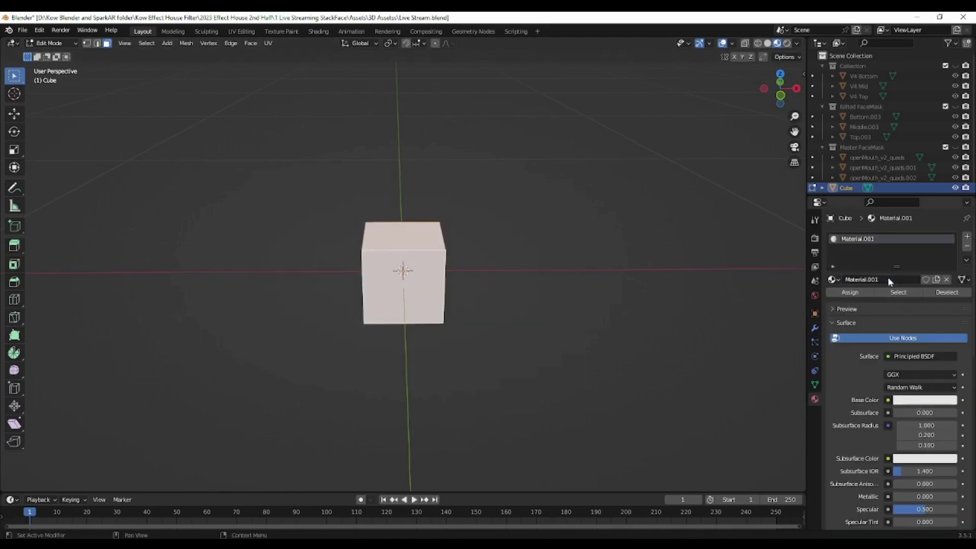
{"action": "double_click", "coordinate": [860, 240]}
{"action": "type", "text": "Base"}
{"action": "key", "text": "Return"}
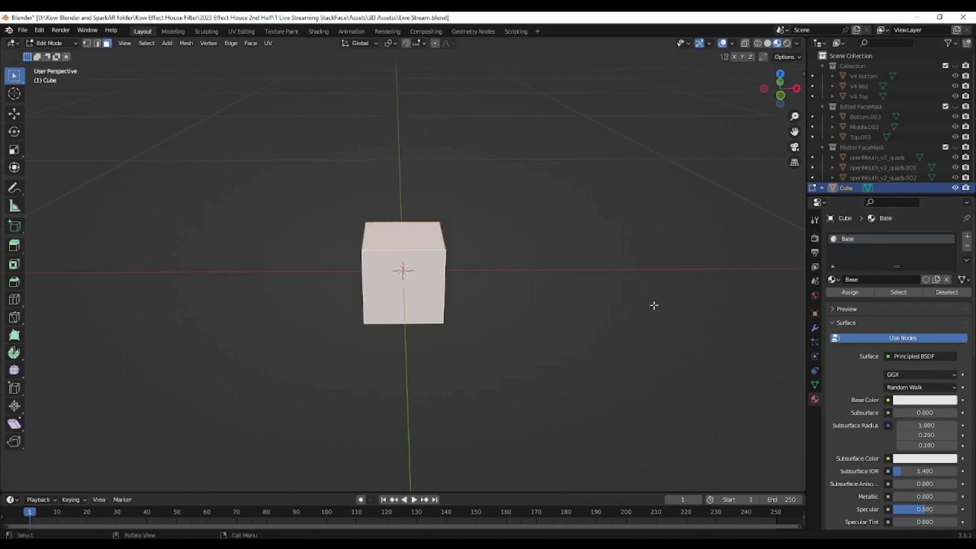
- Add a second material slot holding a new material named Face 1
{"action": "middle_click_drag", "start_coordinate": [629, 273], "coordinate": [440, 260]}
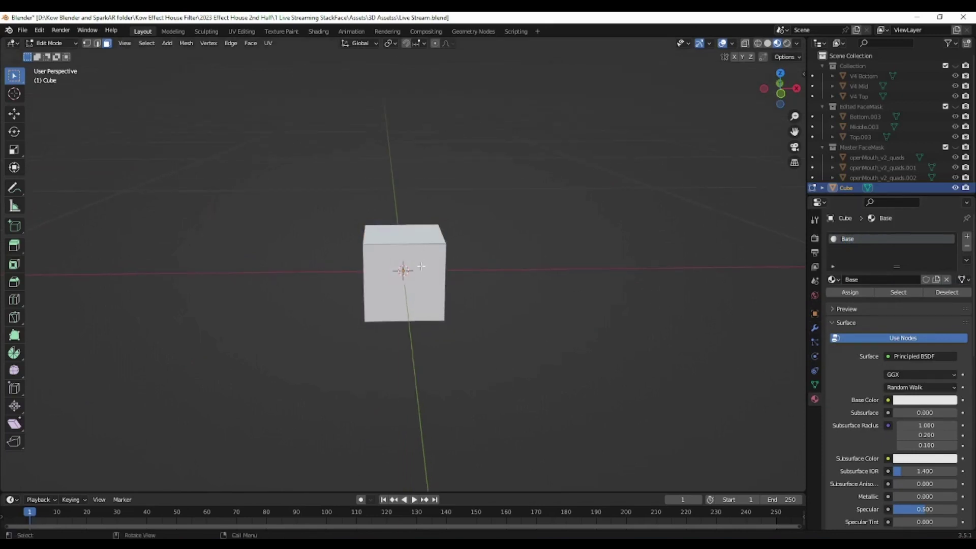
{"action": "middle_click_drag", "start_coordinate": [507, 337], "coordinate": [446, 343]}
{"action": "scroll", "coordinate": [343, 340], "scroll_direction": "up", "scroll_amount": 2}
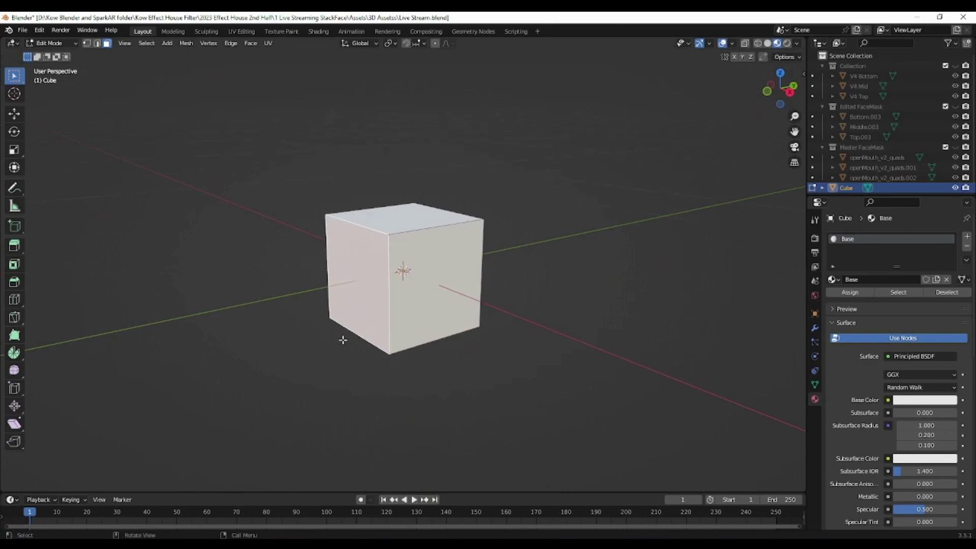
{"action": "middle_click_drag", "start_coordinate": [327, 416], "coordinate": [393, 388]}
{"action": "left_click", "coordinate": [966, 235]}
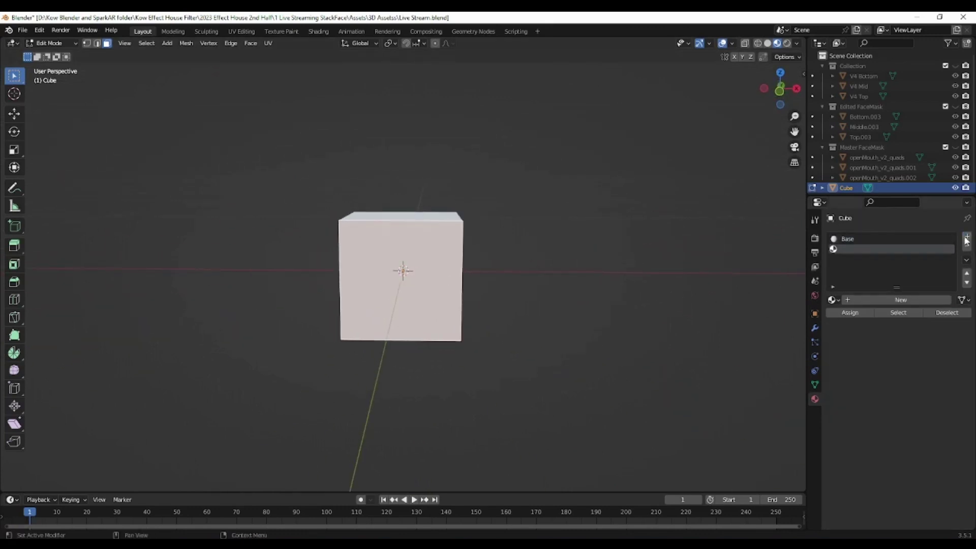
{"action": "left_click", "coordinate": [901, 301]}
{"action": "double_click", "coordinate": [859, 250]}
{"action": "type", "text": "Face 1"}
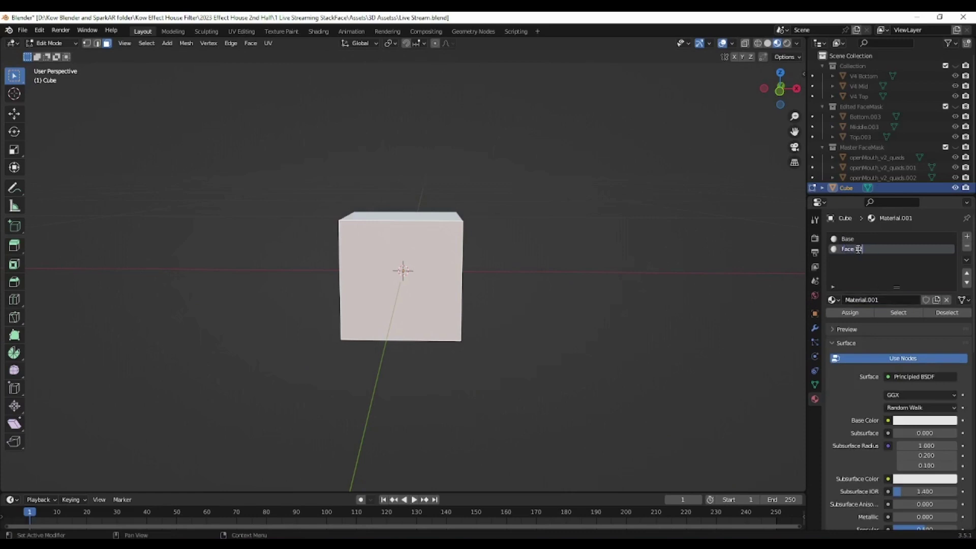
{"action": "left_click", "coordinate": [850, 314]}
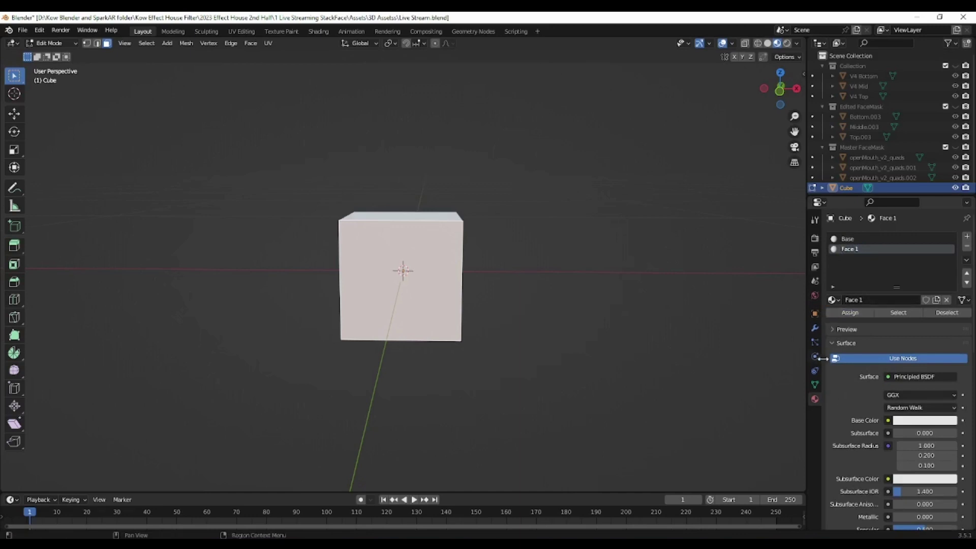
- Set Face 1's Base Color to an Image Texture loaded from Assets/2D/Face Split 3.jpg
{"action": "left_click", "coordinate": [888, 421]}
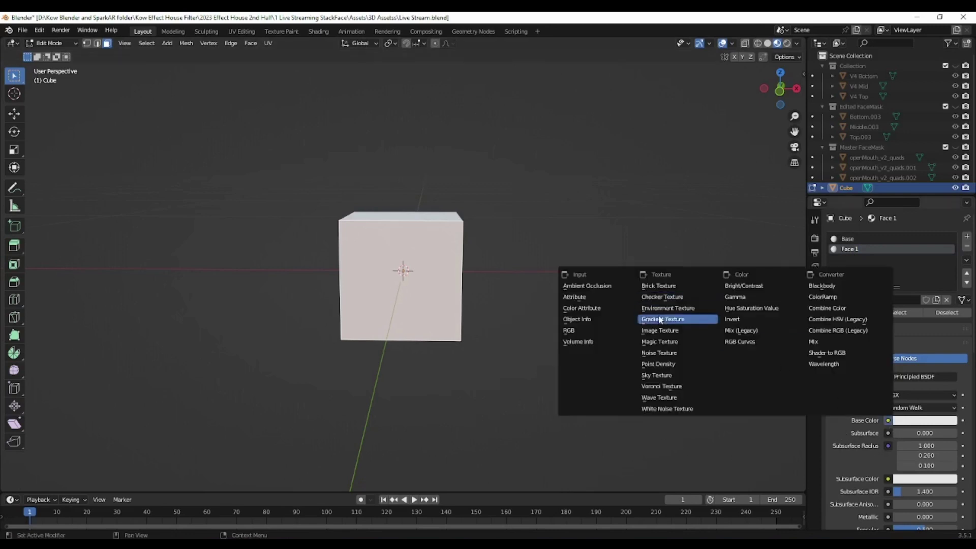
{"action": "left_click", "coordinate": [665, 333]}
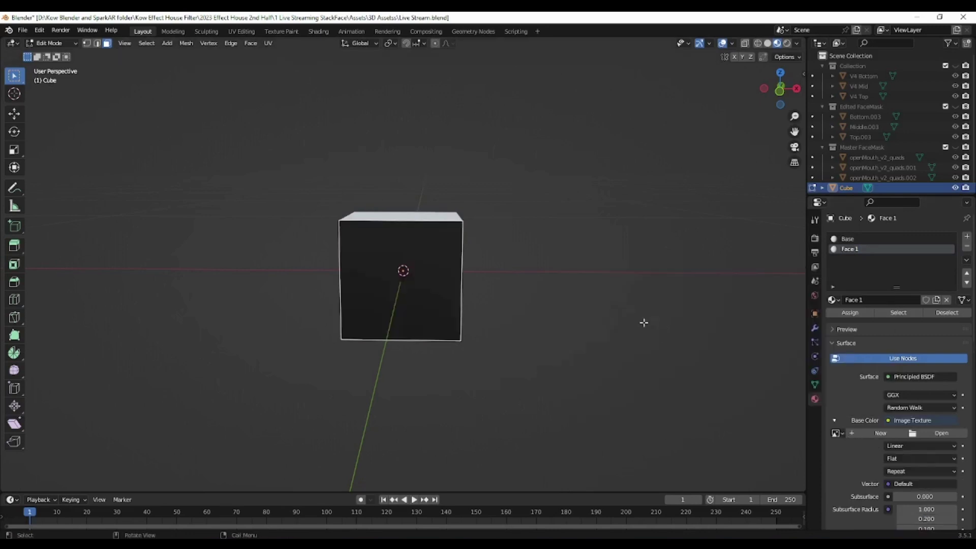
{"action": "left_click", "coordinate": [938, 433]}
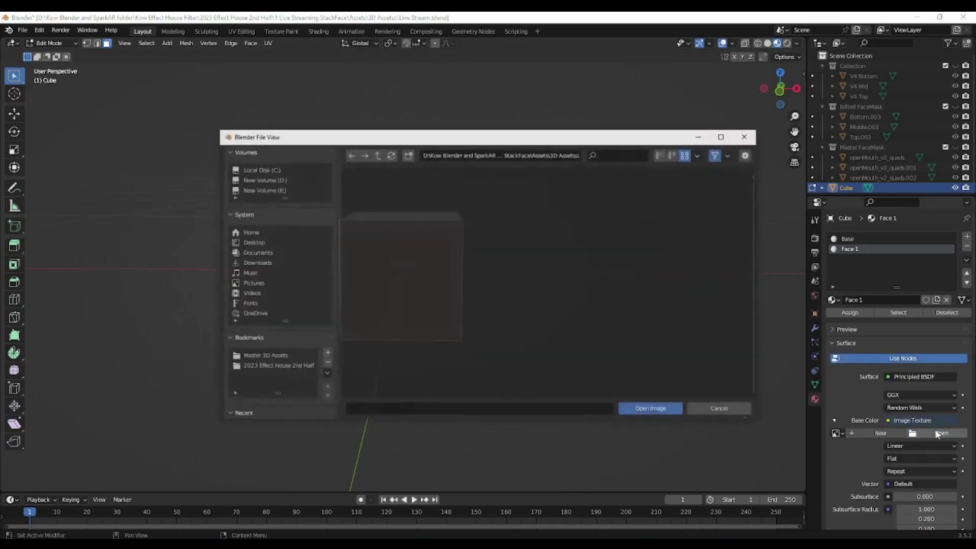
{"action": "left_click", "coordinate": [290, 367]}
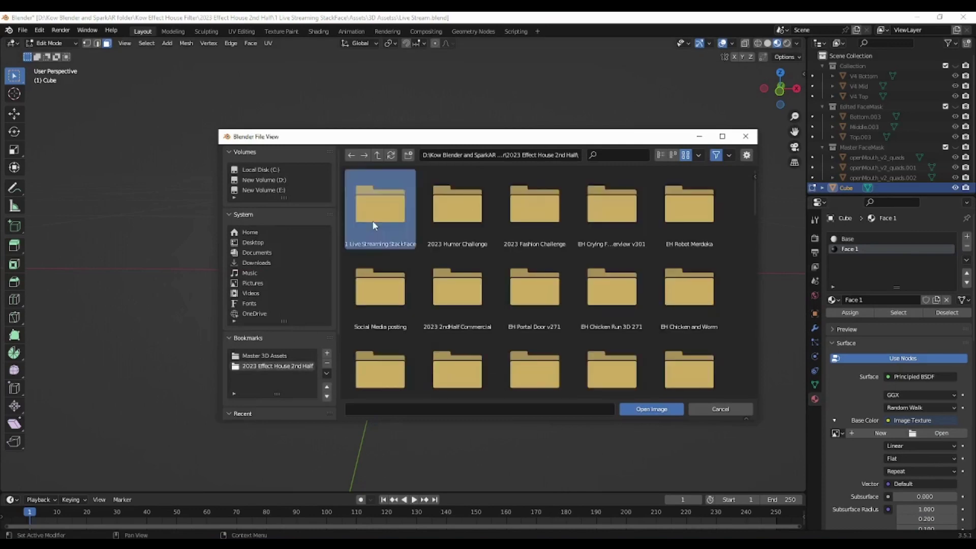
{"action": "double_click", "coordinate": [372, 221]}
{"action": "double_click", "coordinate": [456, 210]}
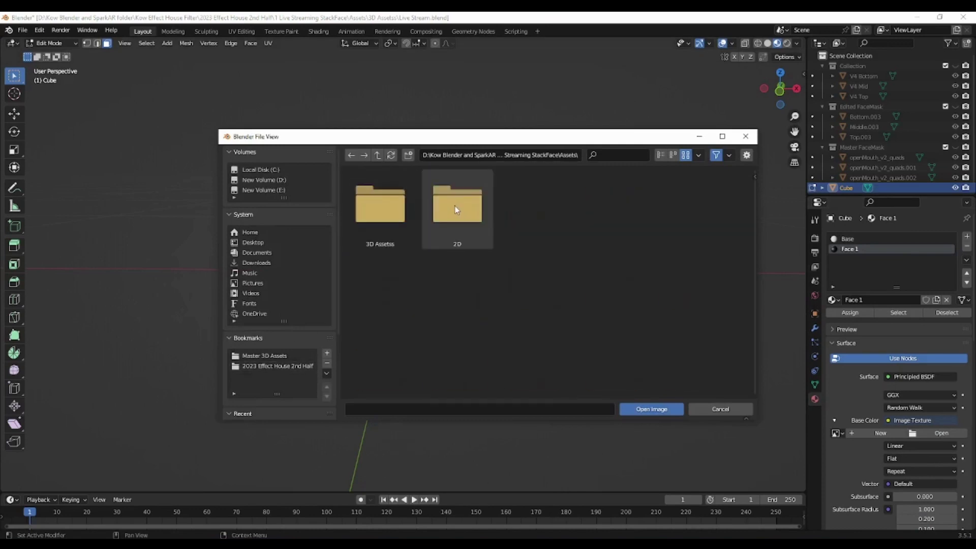
{"action": "double_click", "coordinate": [454, 207]}
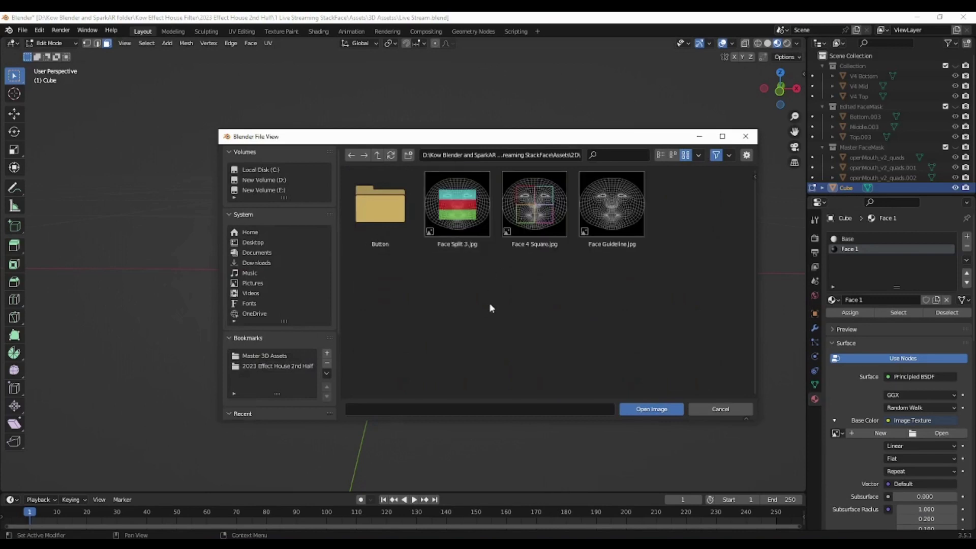
{"action": "left_click", "coordinate": [456, 210]}
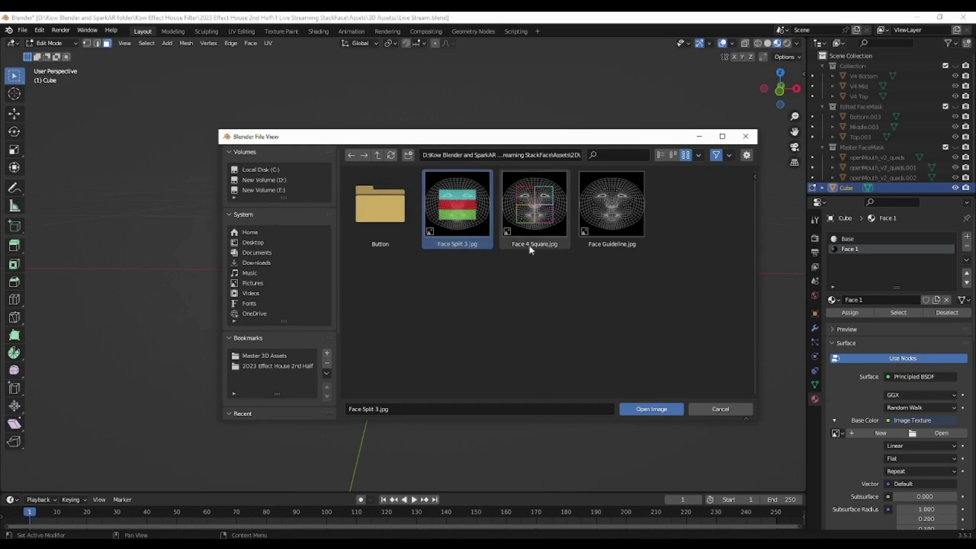
{"action": "left_click", "coordinate": [665, 409]}
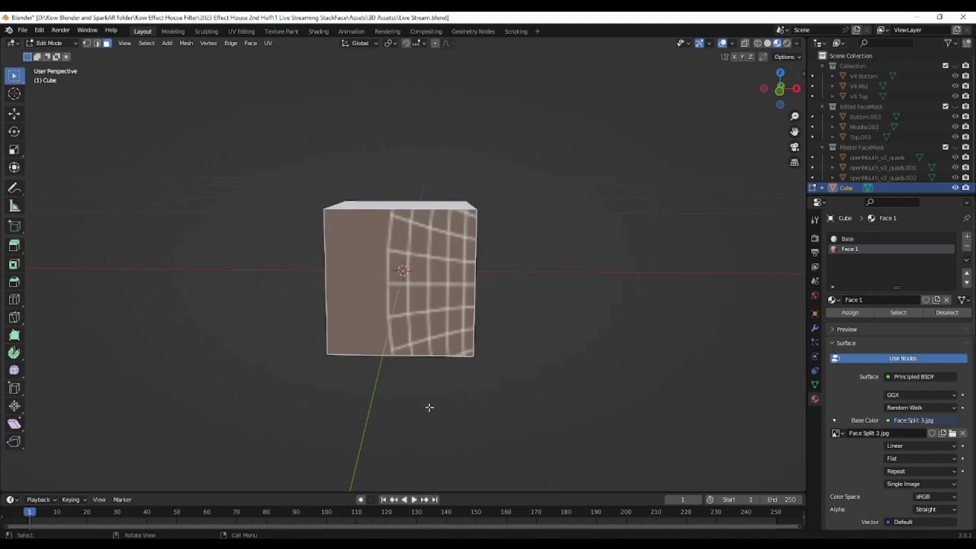
{"action": "scroll", "coordinate": [430, 409], "scroll_direction": "down", "scroll_amount": 1}
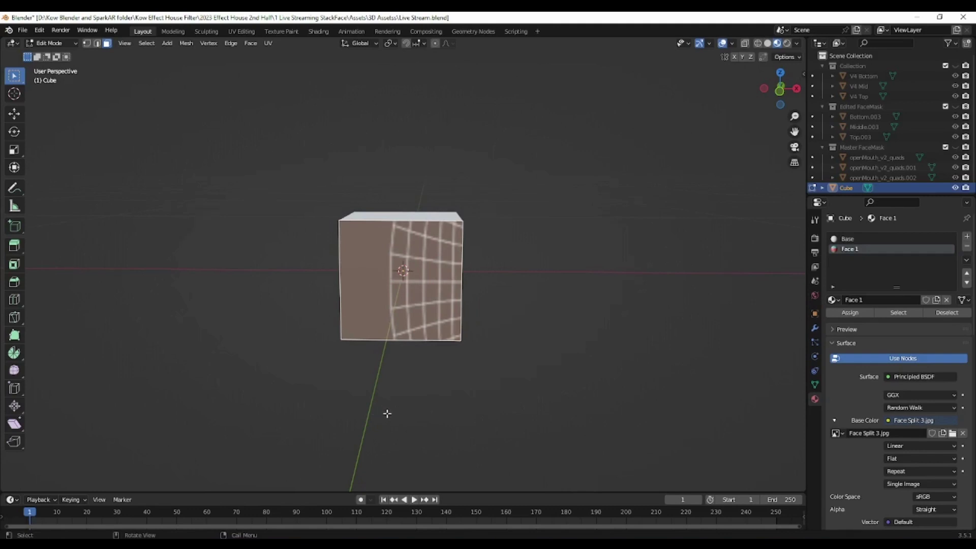
{"action": "middle_click_drag", "start_coordinate": [387, 414], "coordinate": [378, 409]}
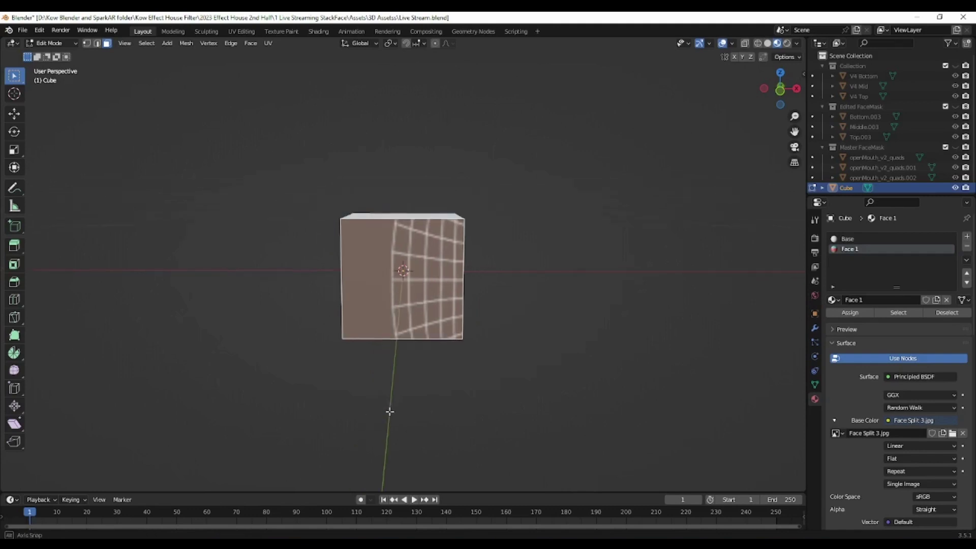
- In UV Editing with a front view, select the square UV island and rotate it exactly -90°
{"action": "left_click", "coordinate": [239, 32]}
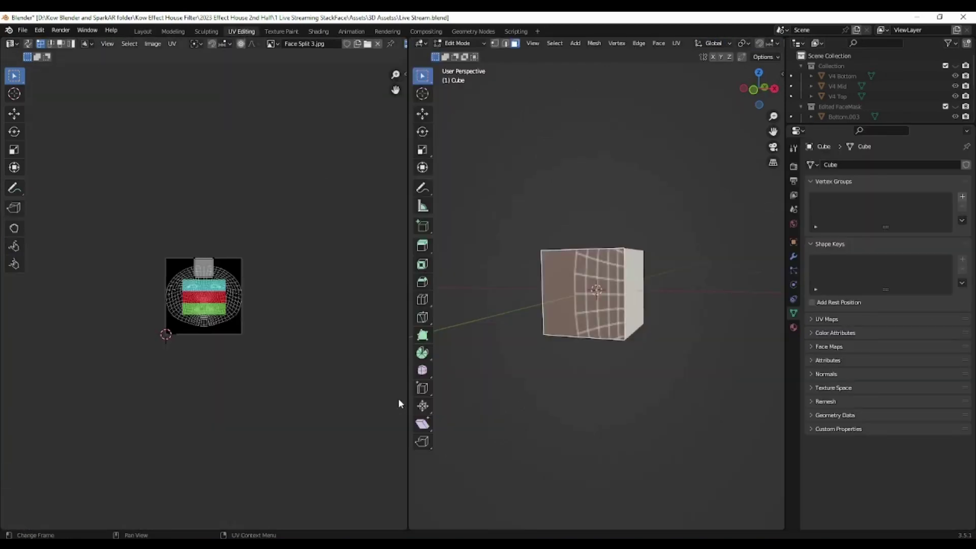
{"action": "scroll", "coordinate": [273, 345], "scroll_direction": "up", "scroll_amount": 4}
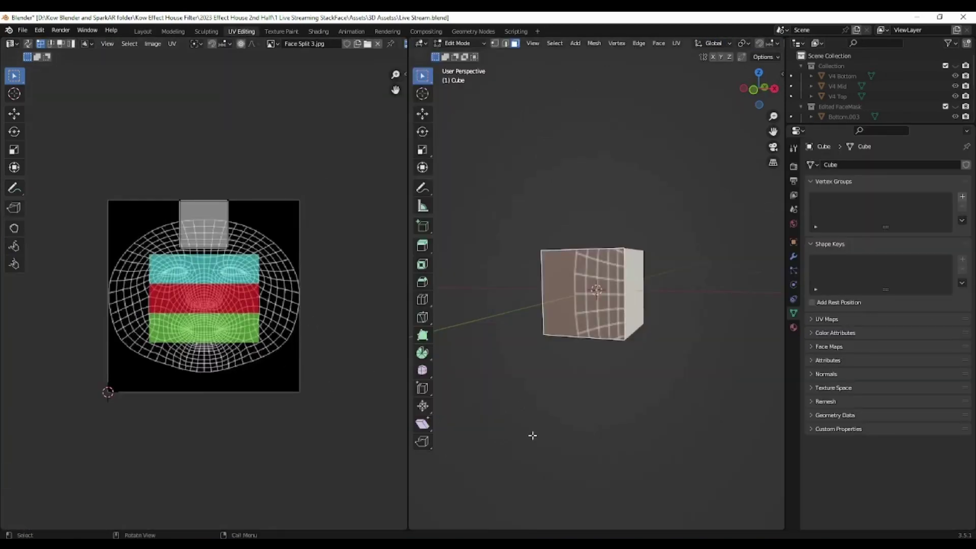
{"action": "middle_click_drag", "start_coordinate": [587, 438], "coordinate": [610, 432]}
{"action": "key", "text": "KP_1"}
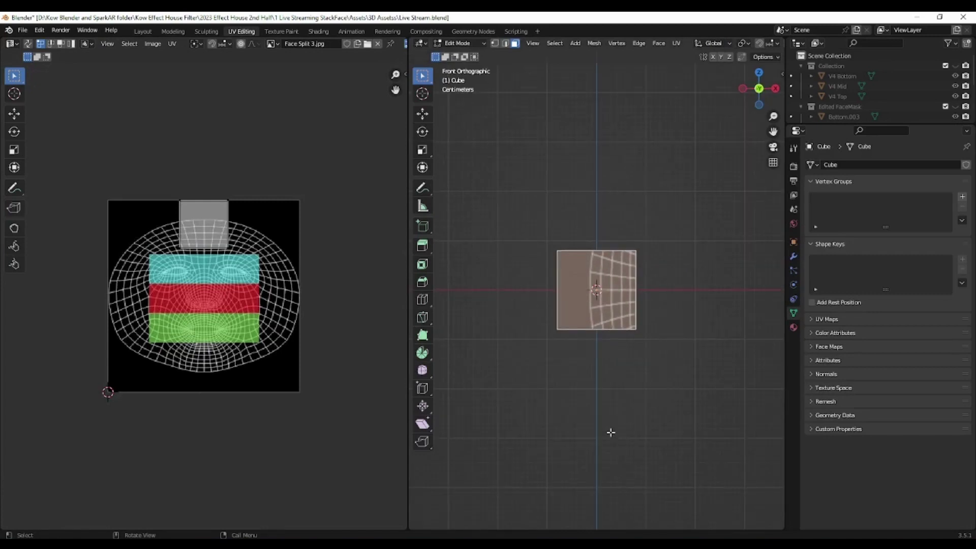
{"action": "left_click_drag", "start_coordinate": [137, 182], "coordinate": [279, 291]}
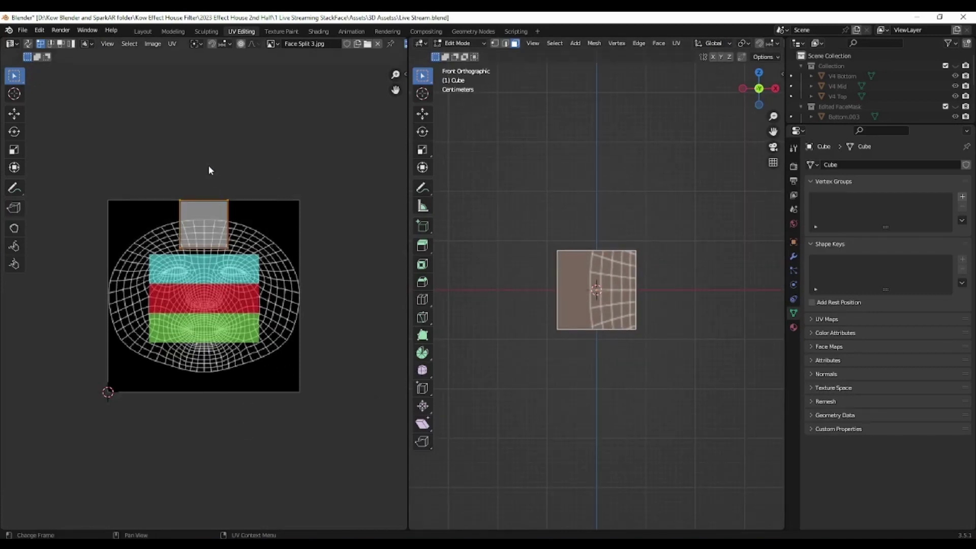
{"action": "key", "text": "r"}
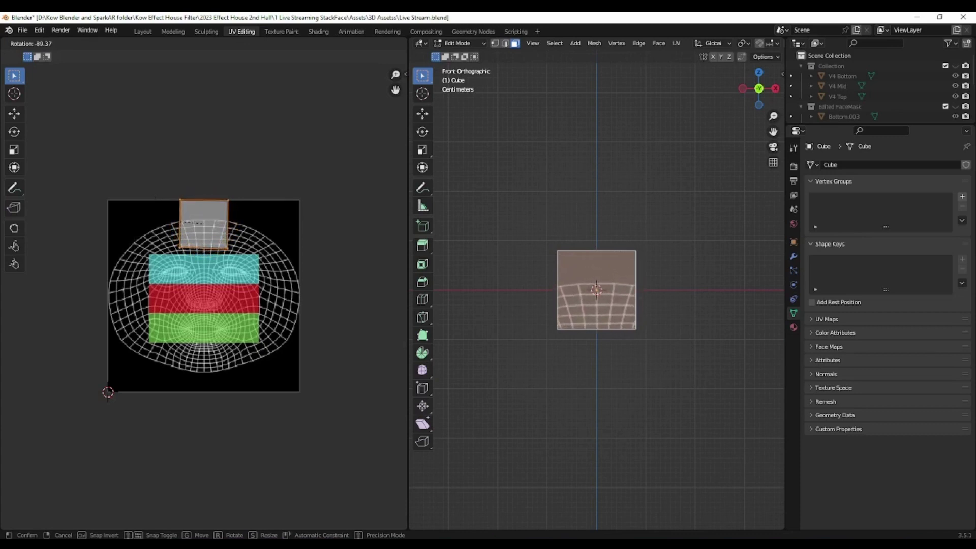
{"action": "left_click", "coordinate": [150, 224]}
{"action": "left_click", "coordinate": [88, 521]}
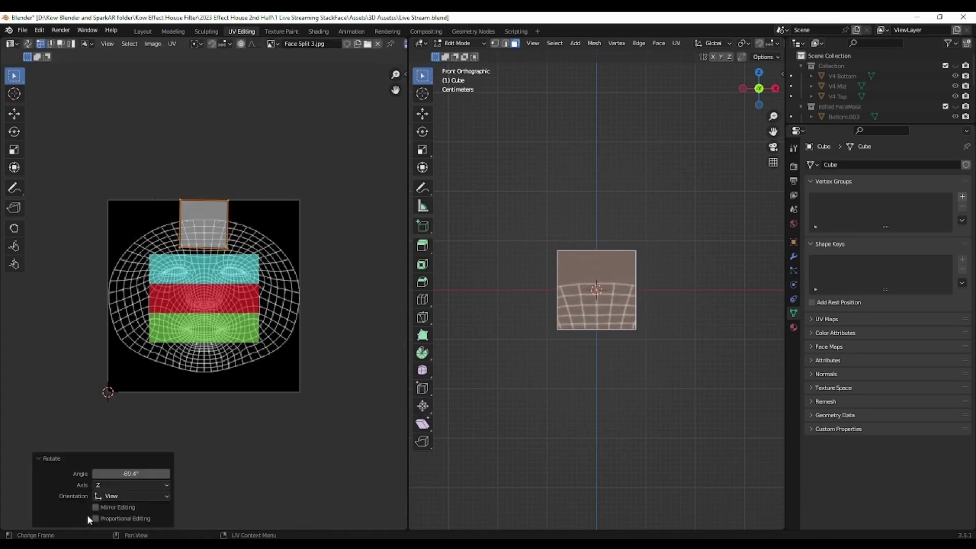
{"action": "left_click", "coordinate": [131, 473]}
{"action": "key", "text": "BackSpace"}
{"action": "type", "text": "-90"}
{"action": "key", "text": "Return"}
- Move the island onto the cyan band, scale it to 0.633, then widen it along X
{"action": "key", "text": "g"}
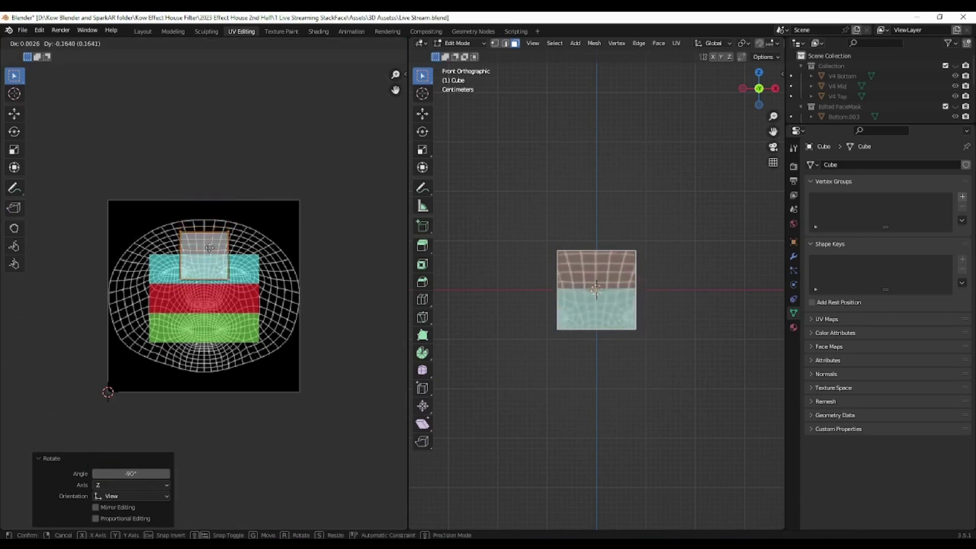
{"action": "left_click", "coordinate": [210, 264]}
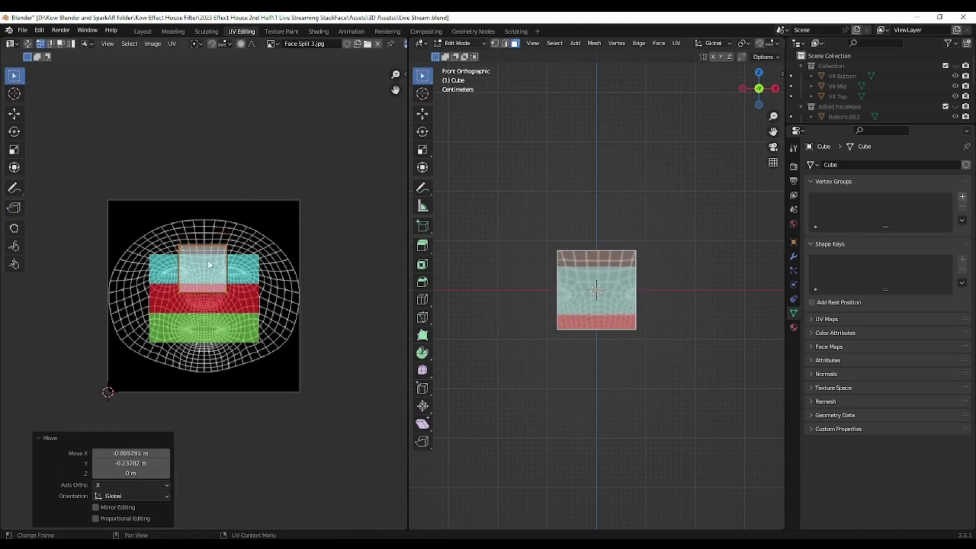
{"action": "key", "text": "s"}
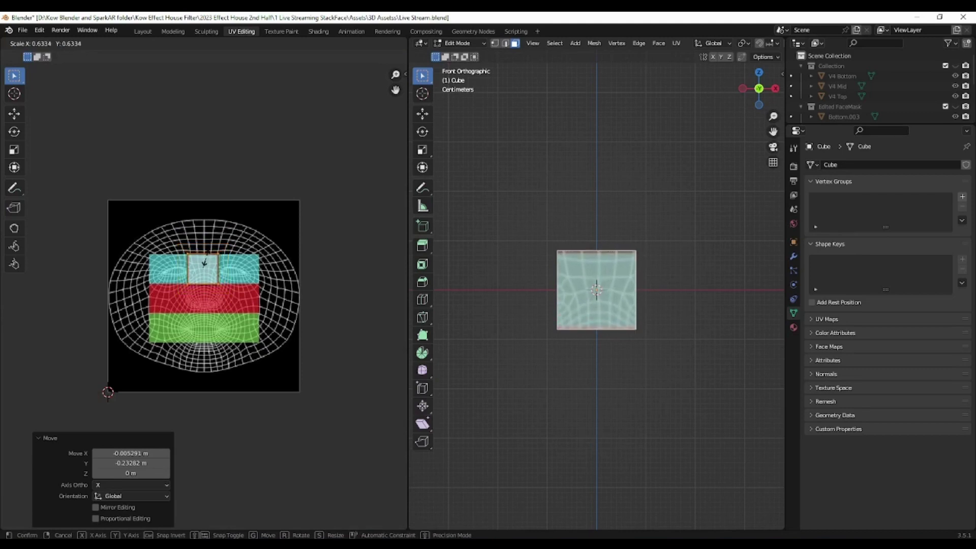
{"action": "left_click", "coordinate": [205, 264]}
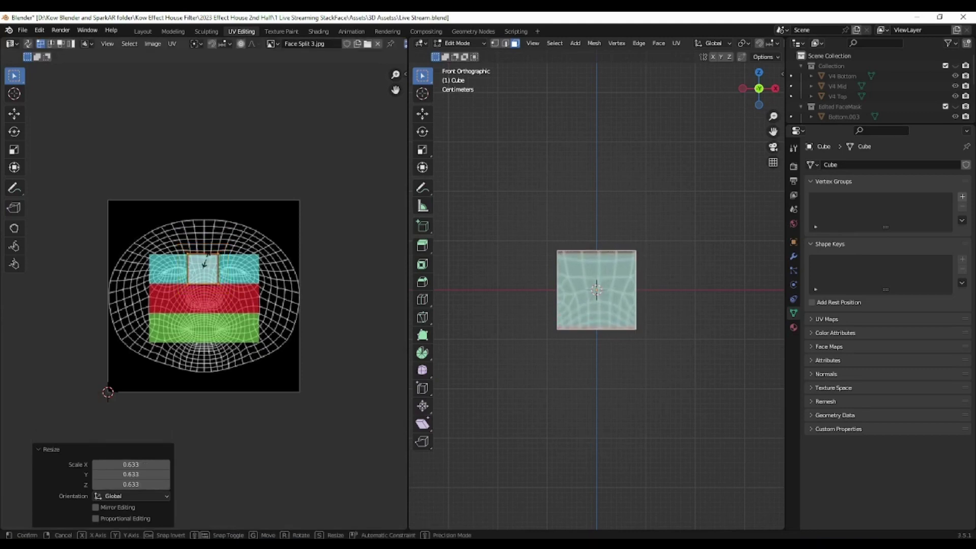
{"action": "key", "text": "s"}
{"action": "key", "text": "x"}
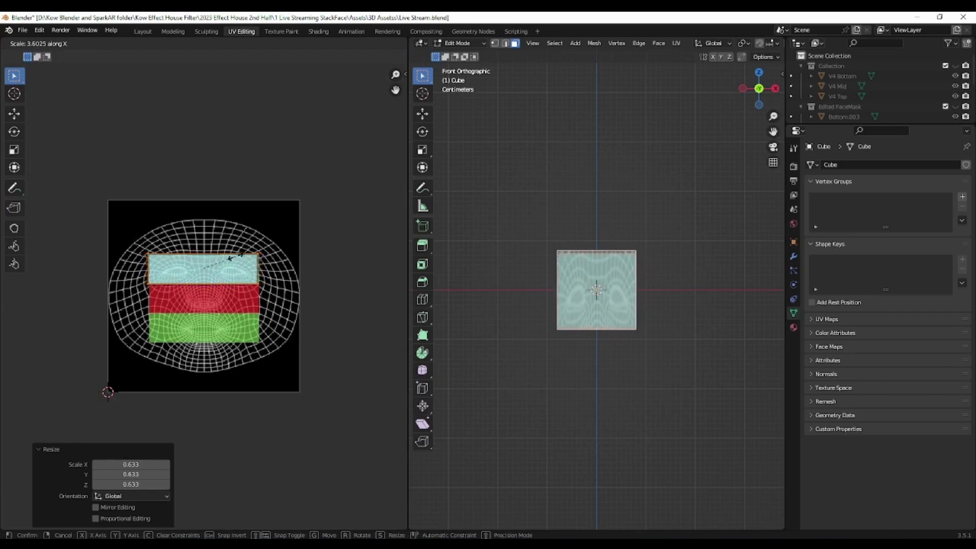
{"action": "left_click", "coordinate": [243, 256]}
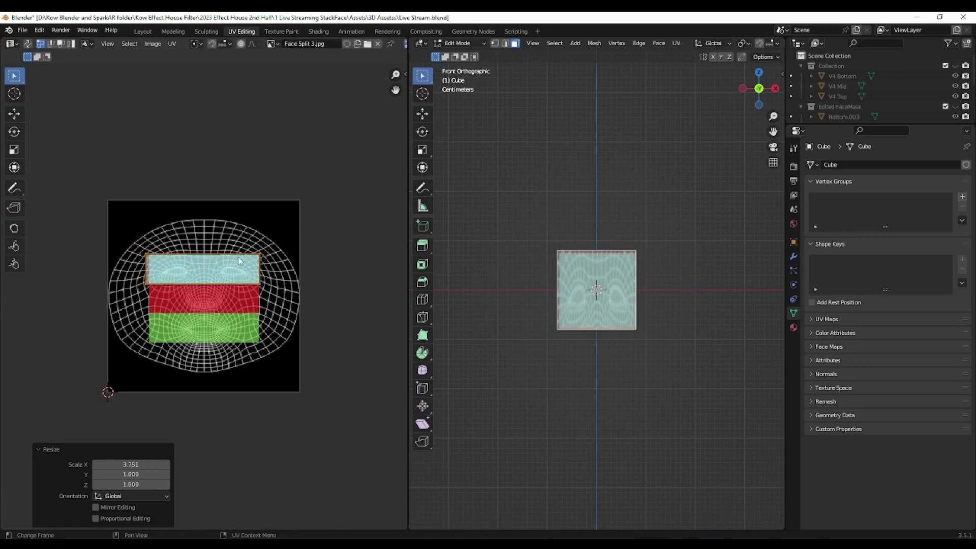
{"action": "middle_click_drag", "start_coordinate": [623, 345], "coordinate": [610, 402]}
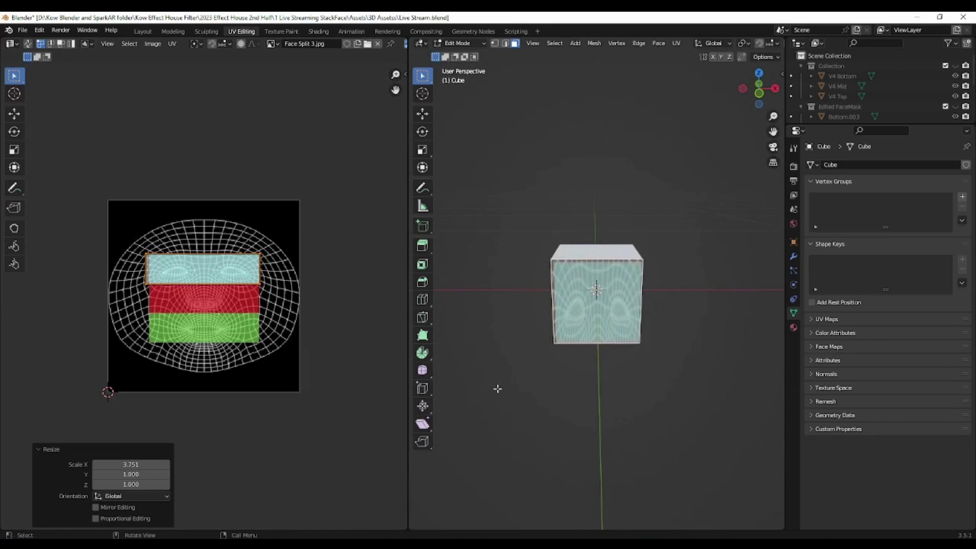
- Hide the Cube, V4 Mid and V4 Top so only V4 Bottom shows, then view its UVs
{"action": "middle_click_drag", "start_coordinate": [573, 351], "coordinate": [608, 356]}
{"action": "left_click", "coordinate": [143, 32]}
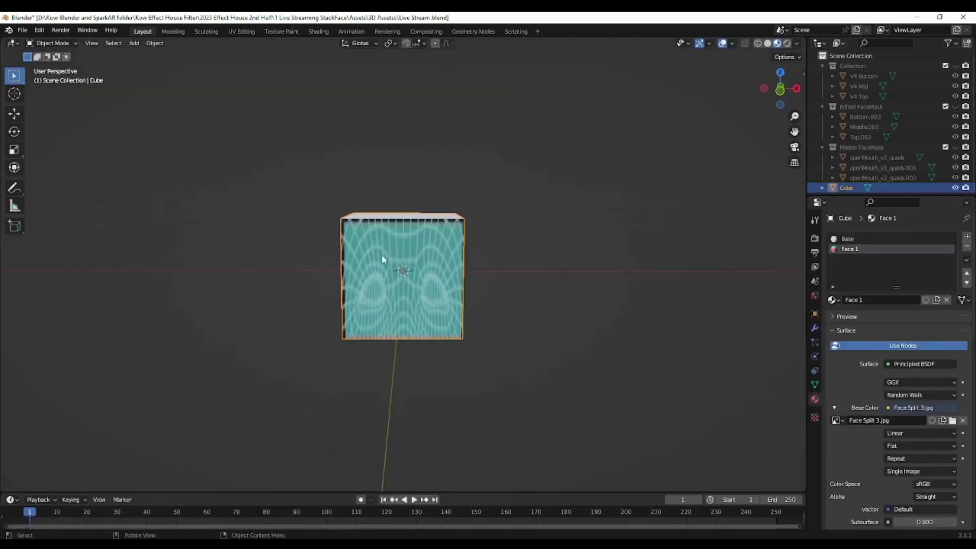
{"action": "left_click", "coordinate": [956, 188]}
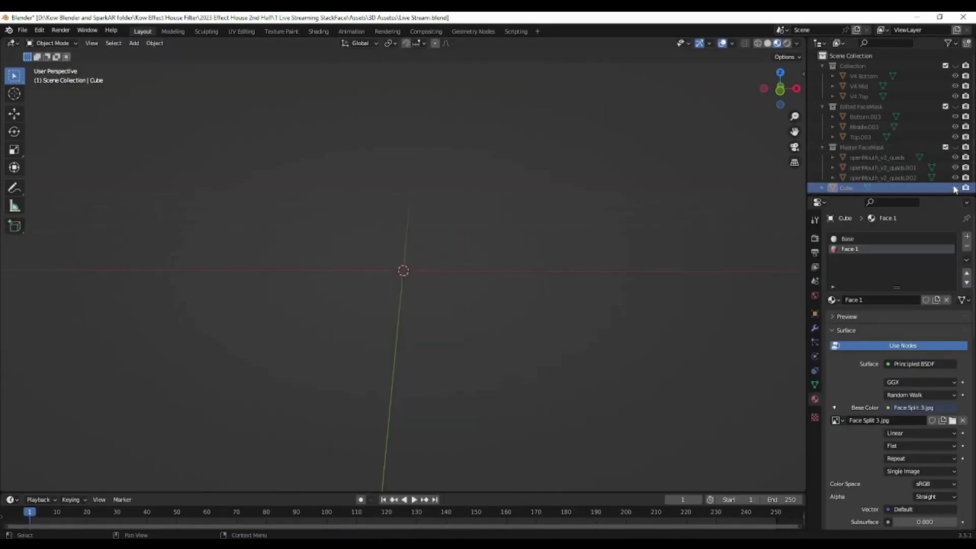
{"action": "left_click", "coordinate": [955, 66]}
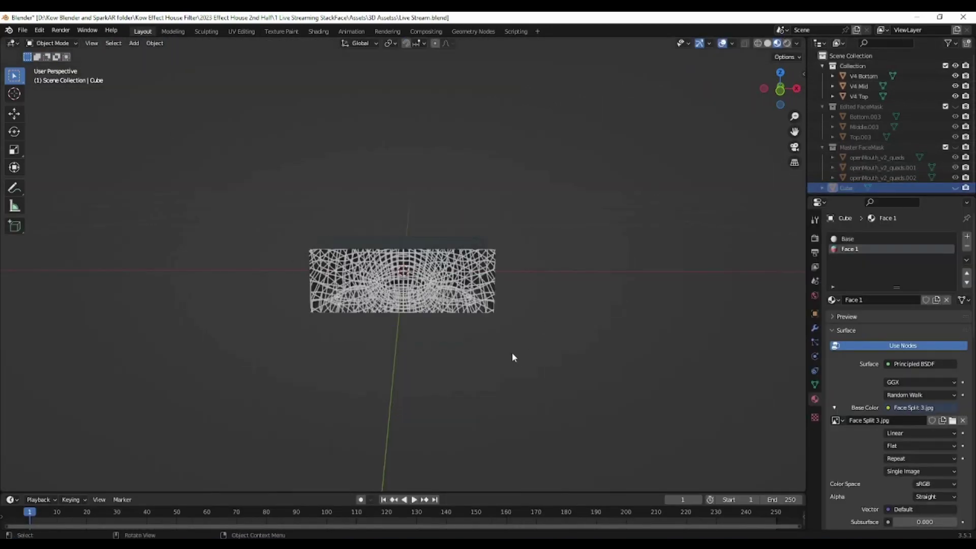
{"action": "left_click", "coordinate": [955, 86]}
{"action": "left_click", "coordinate": [956, 96]}
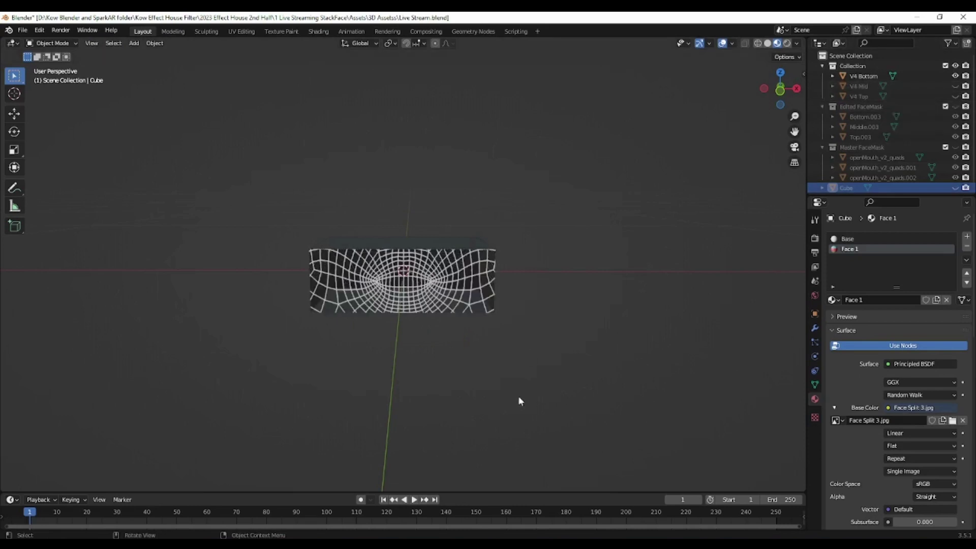
{"action": "middle_click_drag", "start_coordinate": [505, 399], "coordinate": [517, 392]}
{"action": "left_click", "coordinate": [478, 282]}
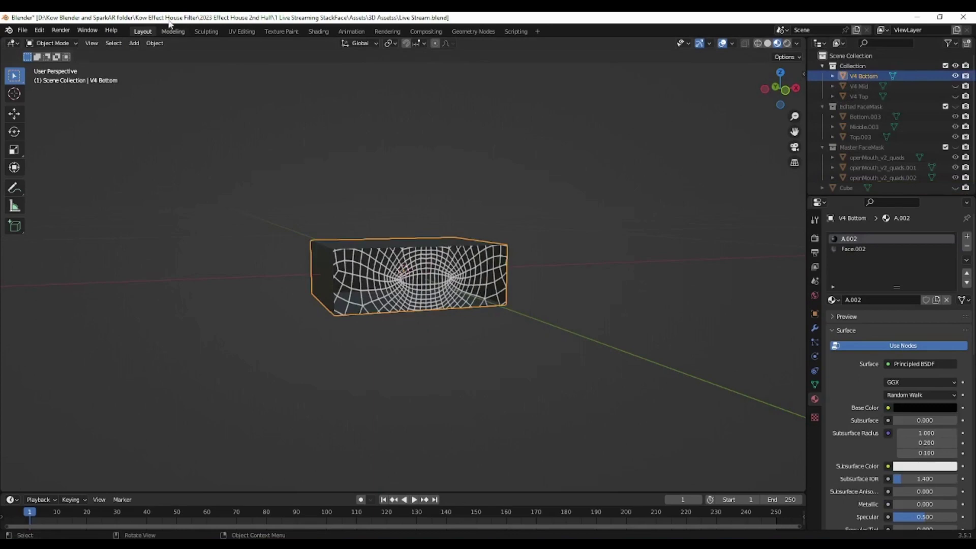
{"action": "left_click", "coordinate": [241, 31]}
{"action": "middle_click_drag", "start_coordinate": [625, 374], "coordinate": [634, 338]}
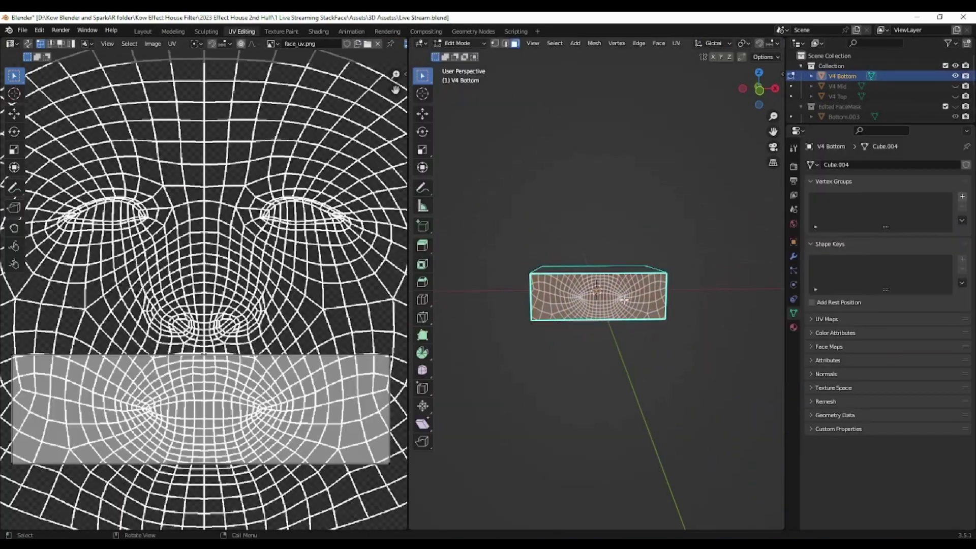
{"action": "scroll", "coordinate": [183, 394], "scroll_direction": "down", "scroll_amount": 3}
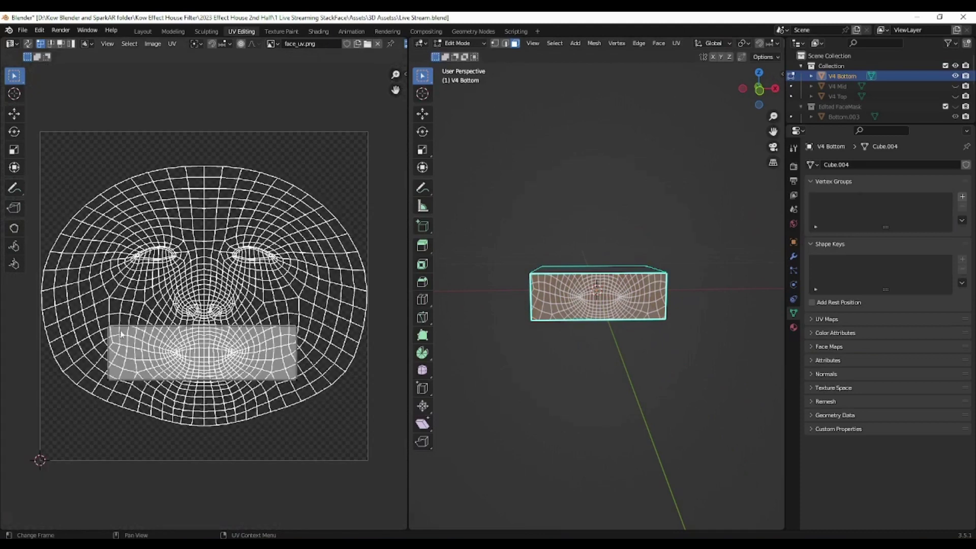
- Show V4 Mid instead of V4 Bottom and box-select its UVs over the nose band
{"action": "left_click", "coordinate": [847, 86]}
{"action": "left_click", "coordinate": [954, 87]}
{"action": "left_click", "coordinate": [955, 76]}
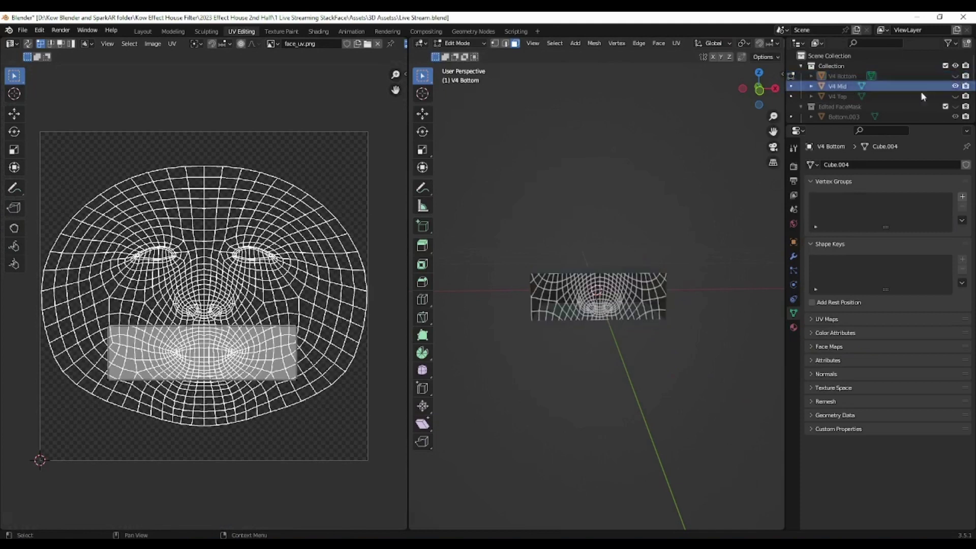
{"action": "left_click", "coordinate": [143, 31]}
{"action": "left_click", "coordinate": [864, 85]}
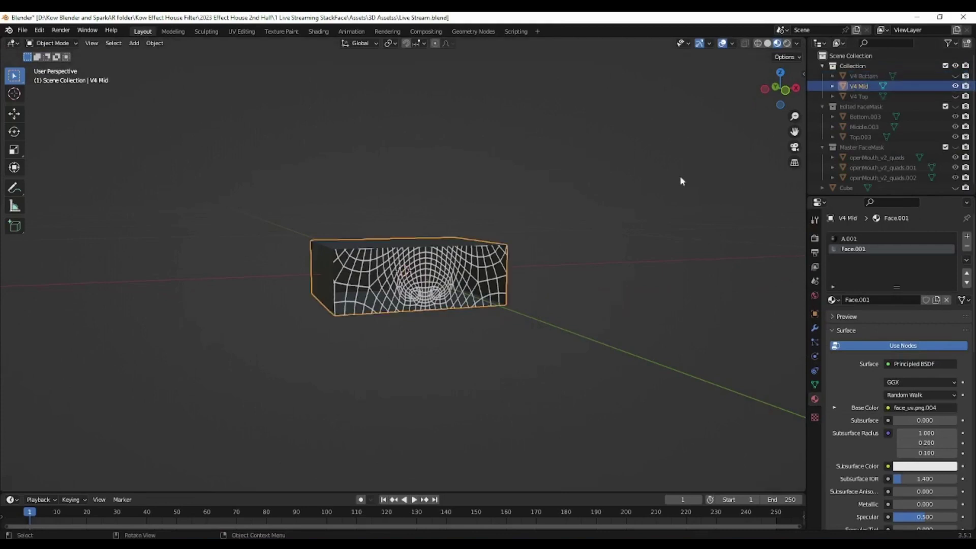
{"action": "left_click", "coordinate": [241, 32]}
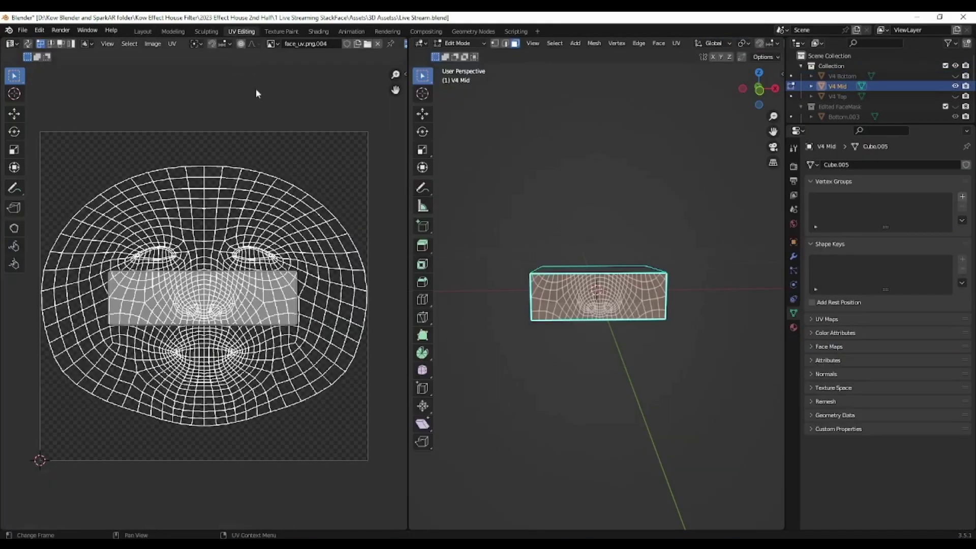
{"action": "left_click_drag", "start_coordinate": [103, 264], "coordinate": [334, 357]}
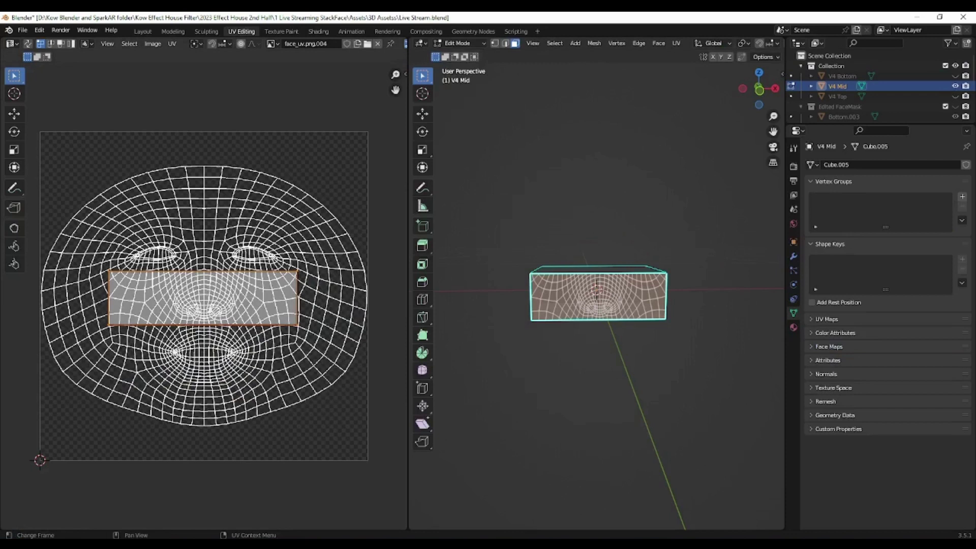
- Unhide V4 Bottom and V4 Top, box-select all three V4 boxes, and open File > Export
{"action": "left_click", "coordinate": [142, 32]}
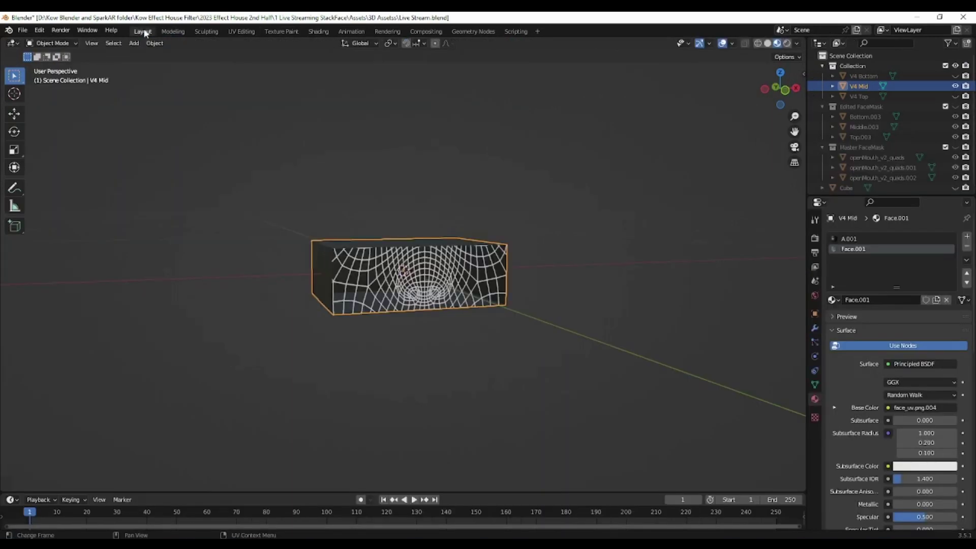
{"action": "left_click", "coordinate": [955, 76]}
{"action": "left_click", "coordinate": [955, 96]}
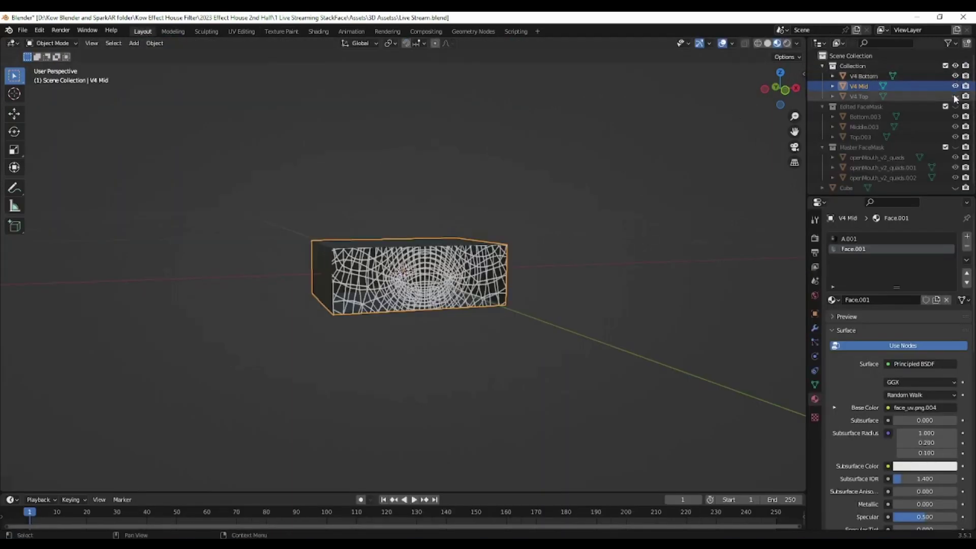
{"action": "left_click", "coordinate": [529, 442]}
{"action": "middle_click_drag", "start_coordinate": [605, 392], "coordinate": [539, 401]}
{"action": "left_click_drag", "start_coordinate": [289, 185], "coordinate": [528, 395]}
{"action": "left_click", "coordinate": [23, 30]}
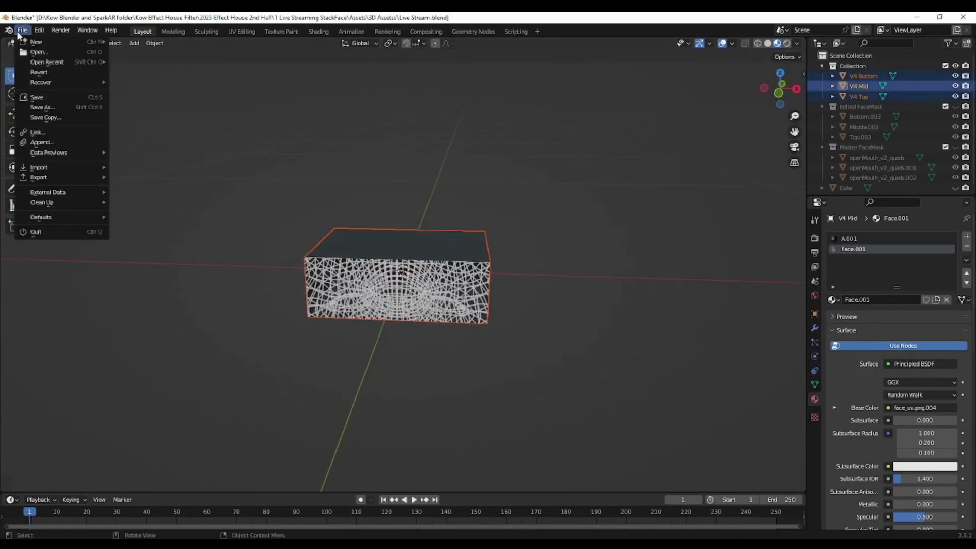
{"action": "mouse_move", "coordinate": [51, 180]}
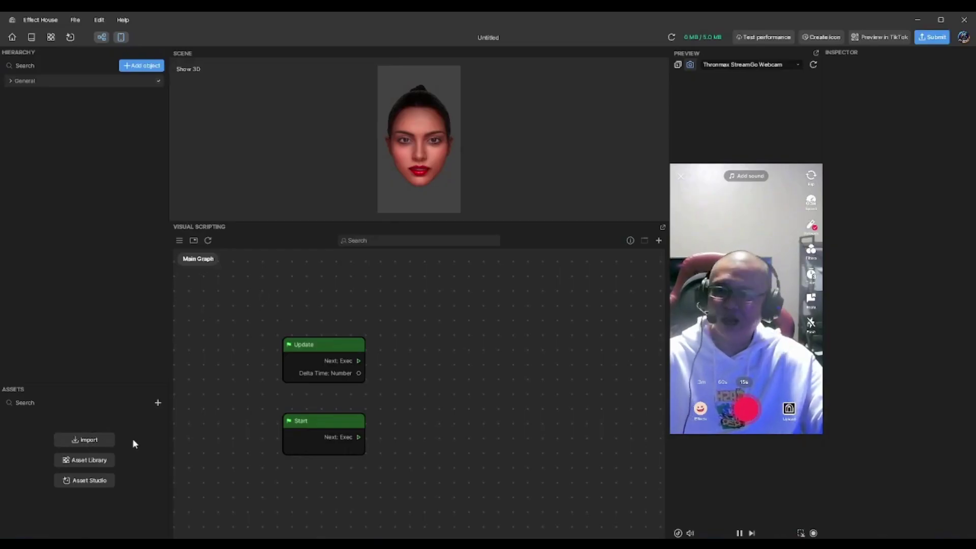
- Import Face Bottom.fbx from the Face Bottom folder with the default FBX import options
{"action": "left_click", "coordinate": [86, 439]}
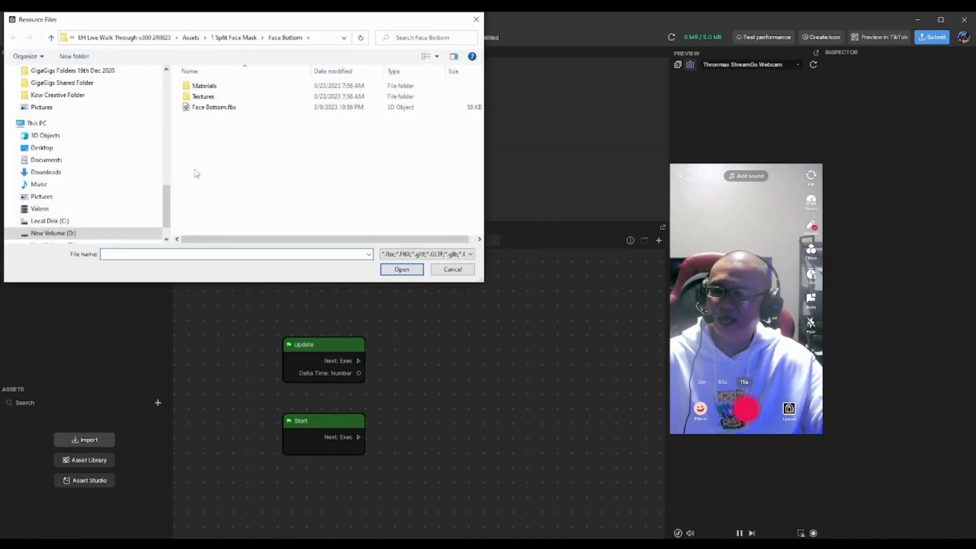
{"action": "left_click", "coordinate": [256, 38]}
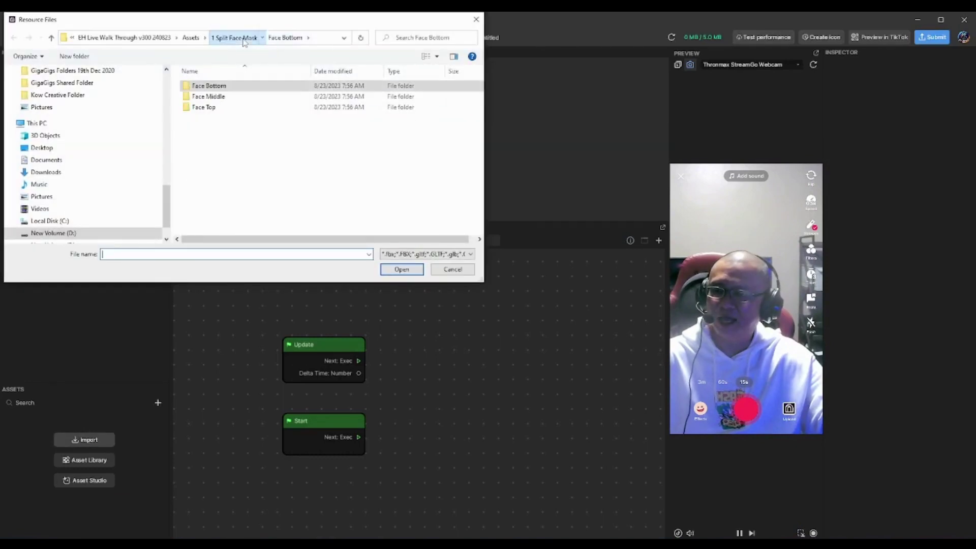
{"action": "double_click", "coordinate": [221, 87]}
{"action": "left_click", "coordinate": [233, 107]}
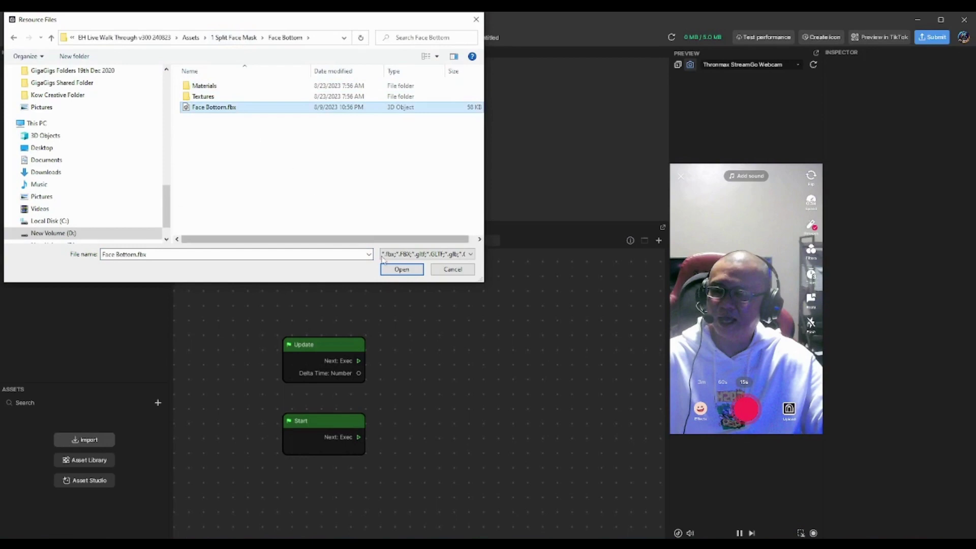
{"action": "left_click", "coordinate": [402, 269]}
{"action": "left_click", "coordinate": [548, 340]}
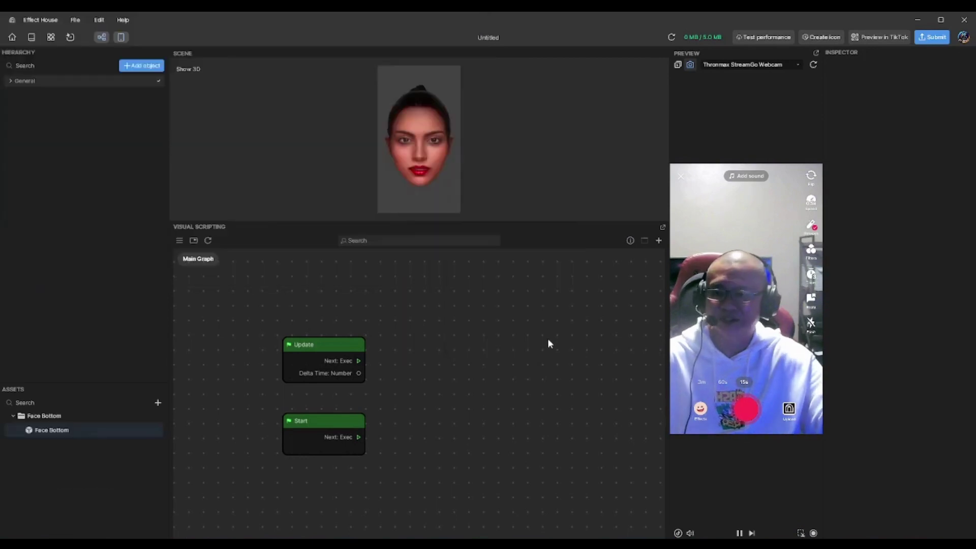
- Import v4 Mid.fbx from the 2 Square Face Tutorial's v4 Mid folder via + > Import > From Computer
{"action": "left_click", "coordinate": [158, 403]}
{"action": "mouse_move", "coordinate": [202, 393]}
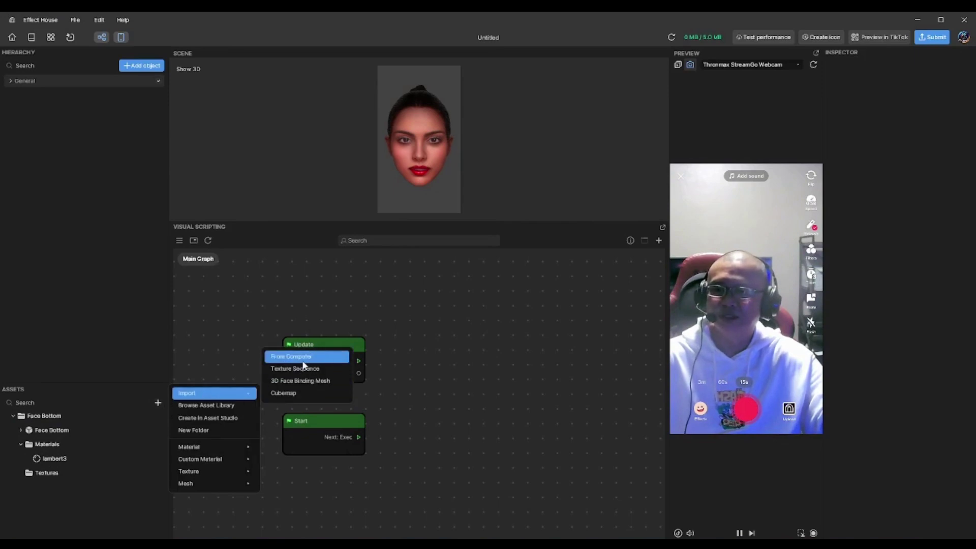
{"action": "left_click", "coordinate": [301, 358]}
{"action": "left_click", "coordinate": [222, 40]}
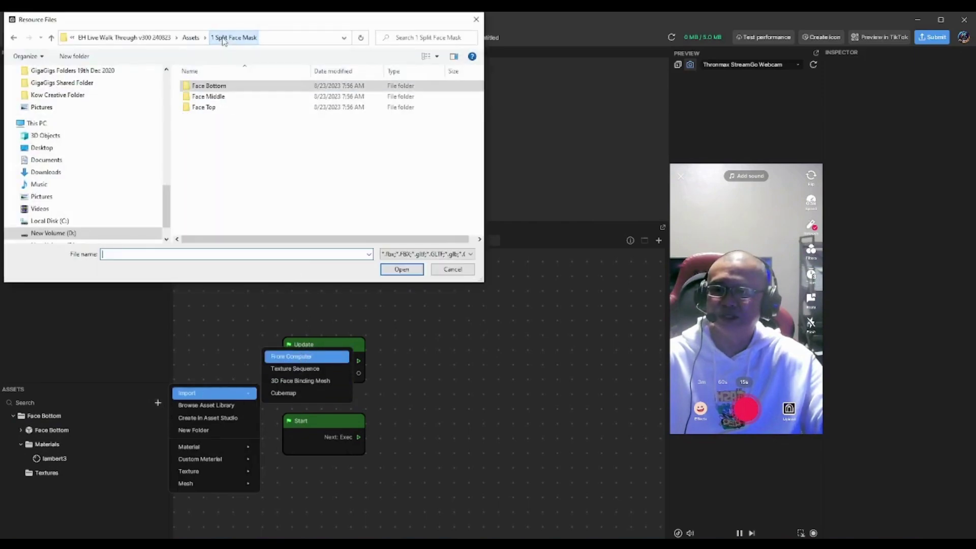
{"action": "left_click", "coordinate": [191, 39]}
{"action": "double_click", "coordinate": [227, 95]}
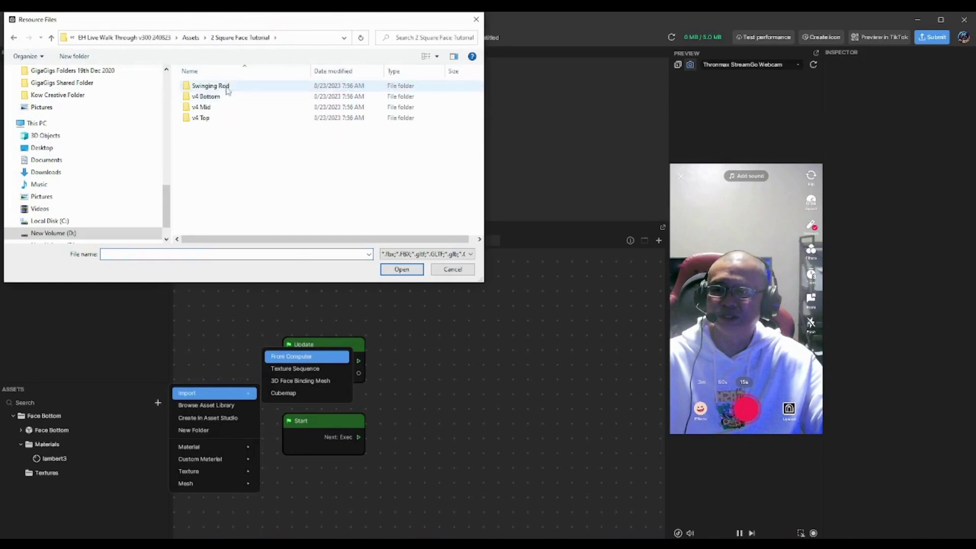
{"action": "double_click", "coordinate": [204, 108]}
{"action": "left_click", "coordinate": [224, 108]}
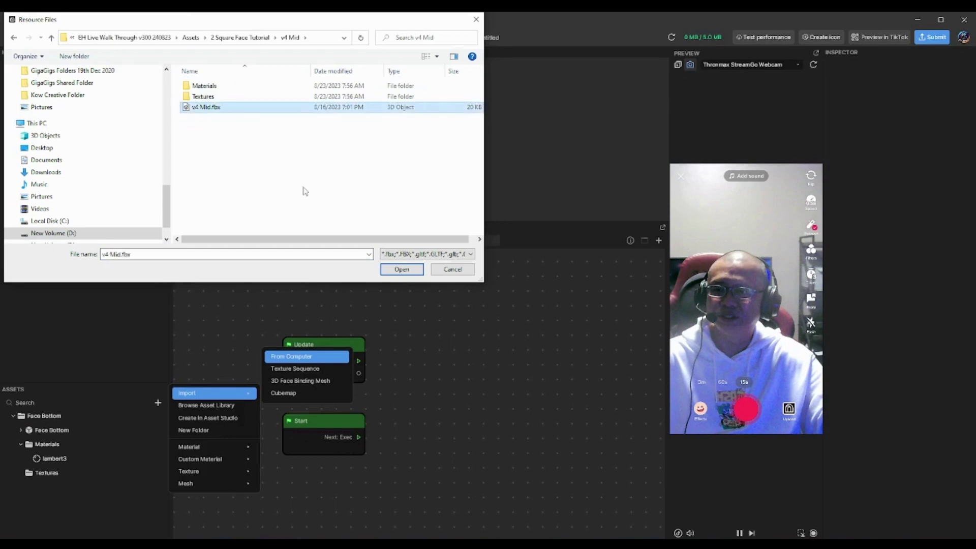
{"action": "left_click", "coordinate": [402, 269]}
{"action": "left_click", "coordinate": [548, 343]}
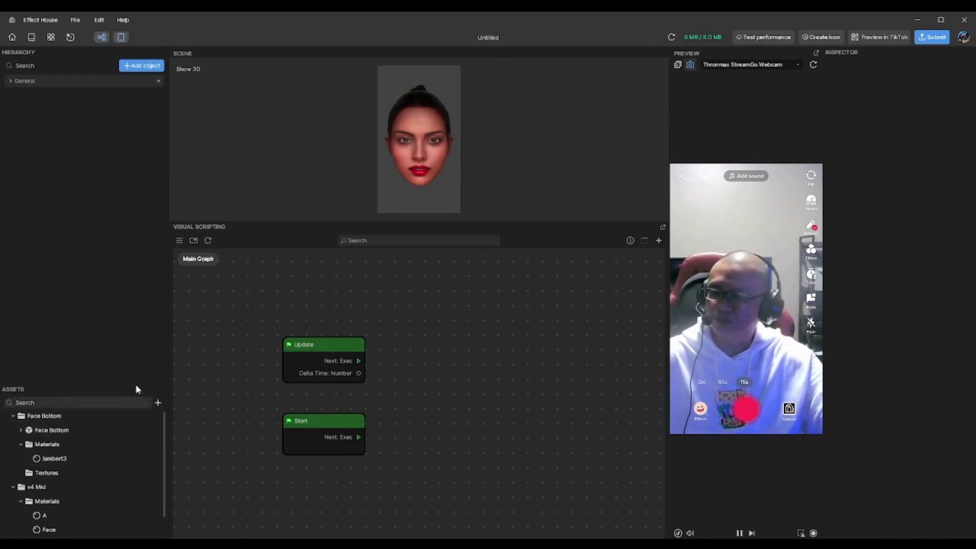
- Collapse the asset folders, add a 3D Face Binding Mesh, and create a Face Texture from it
{"action": "left_click", "coordinate": [13, 416]}
{"action": "left_click", "coordinate": [12, 430]}
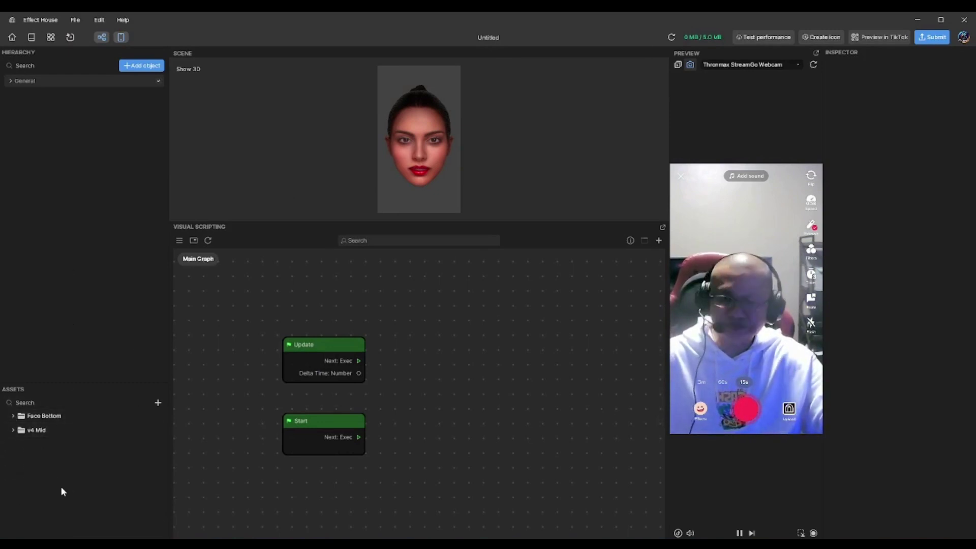
{"action": "left_click", "coordinate": [158, 402]}
{"action": "mouse_move", "coordinate": [211, 482]}
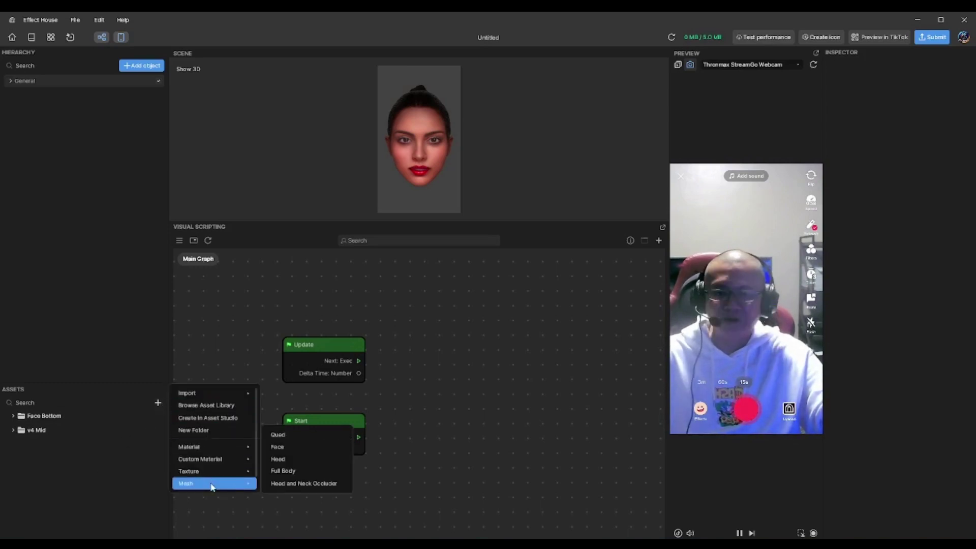
{"action": "left_click", "coordinate": [285, 447]}
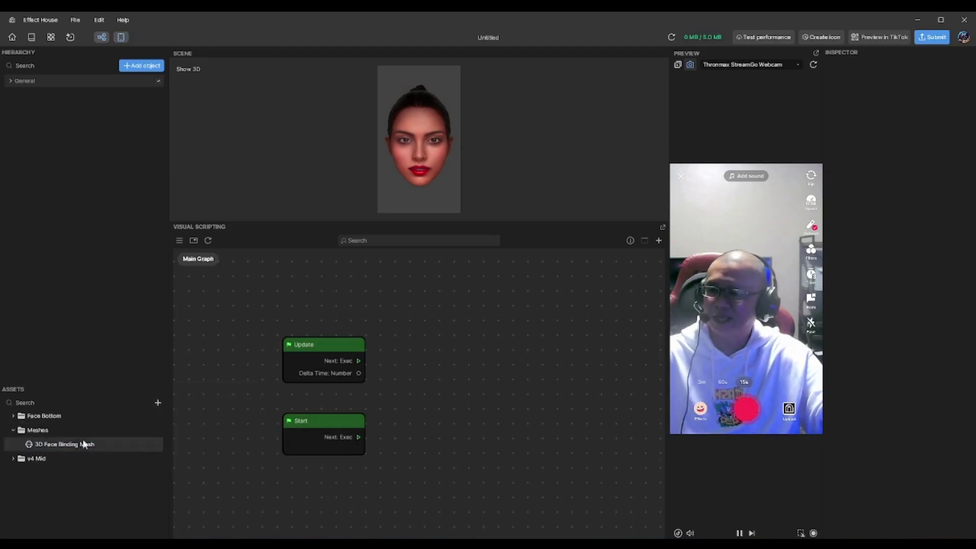
{"action": "left_click", "coordinate": [81, 445]}
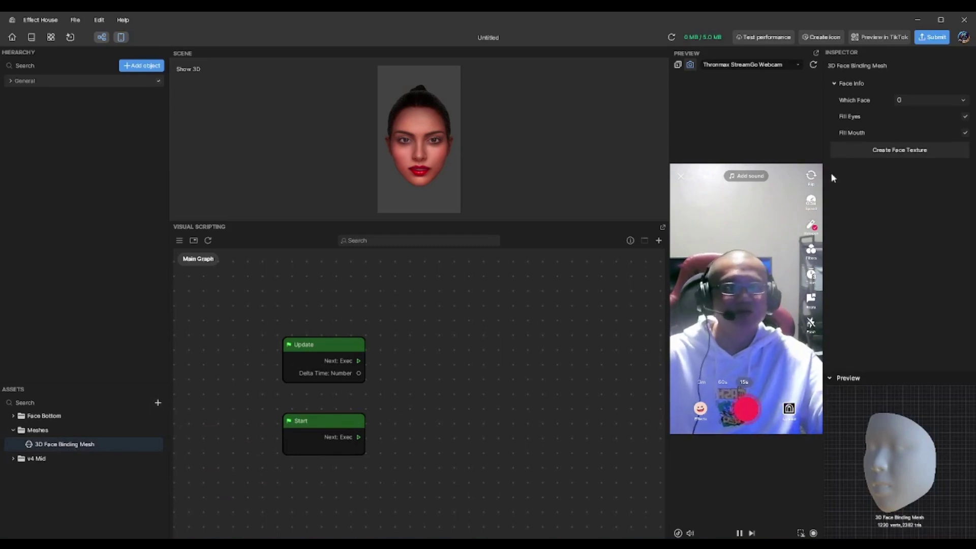
{"action": "left_click", "coordinate": [898, 150]}
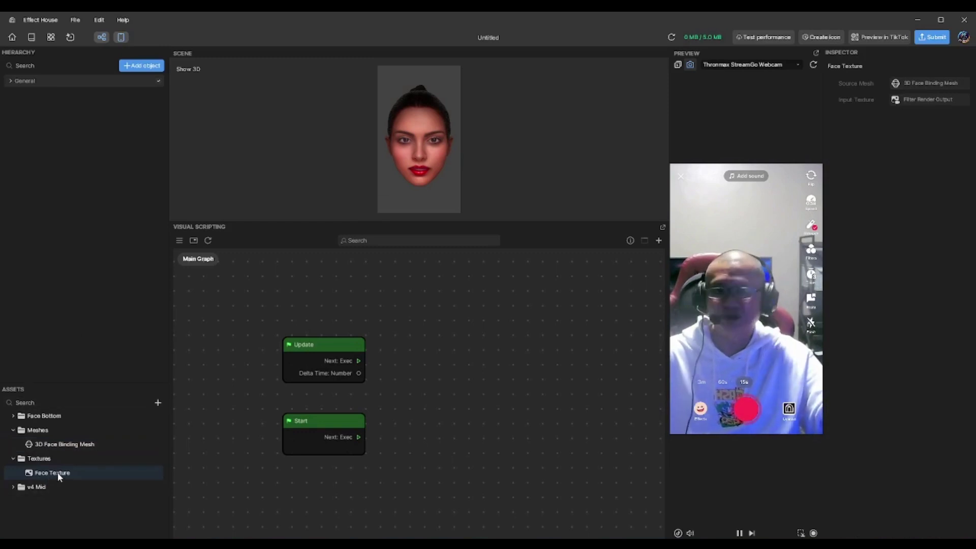
- Place Face Bottom in the scene and set its lambert3 albedo texture to Face Texture
{"action": "left_click", "coordinate": [13, 417]}
{"action": "left_click", "coordinate": [56, 429]}
{"action": "left_click_drag", "start_coordinate": [56, 429], "coordinate": [65, 169]}
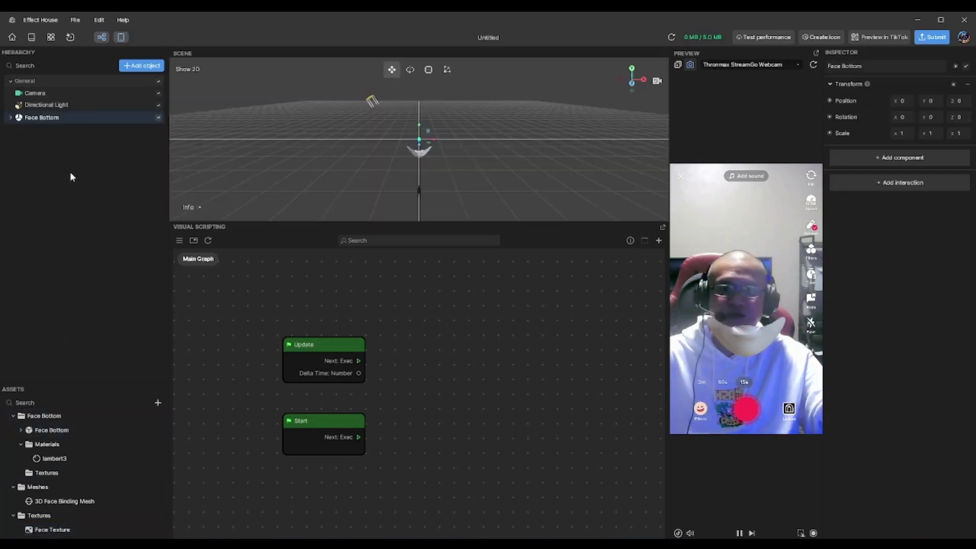
{"action": "left_click", "coordinate": [50, 458]}
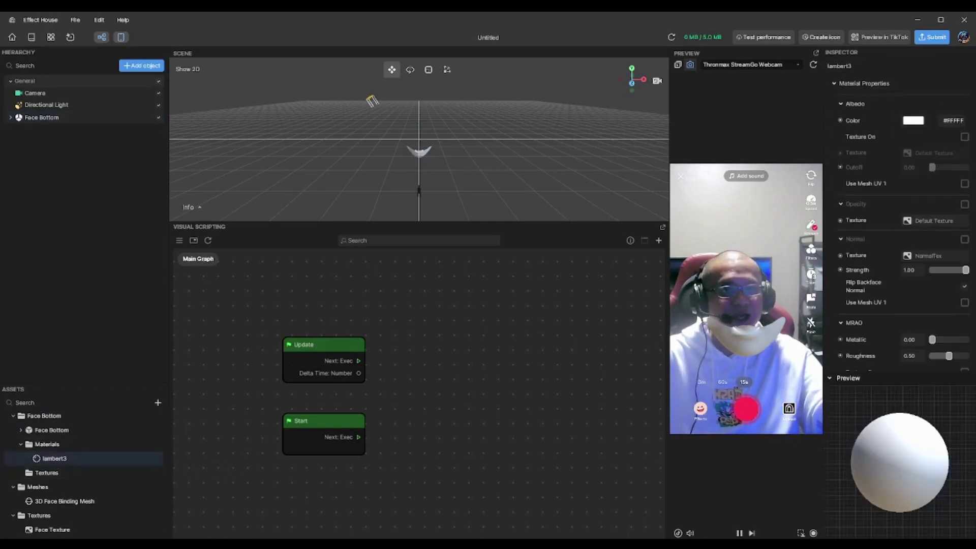
{"action": "left_click", "coordinate": [964, 137]}
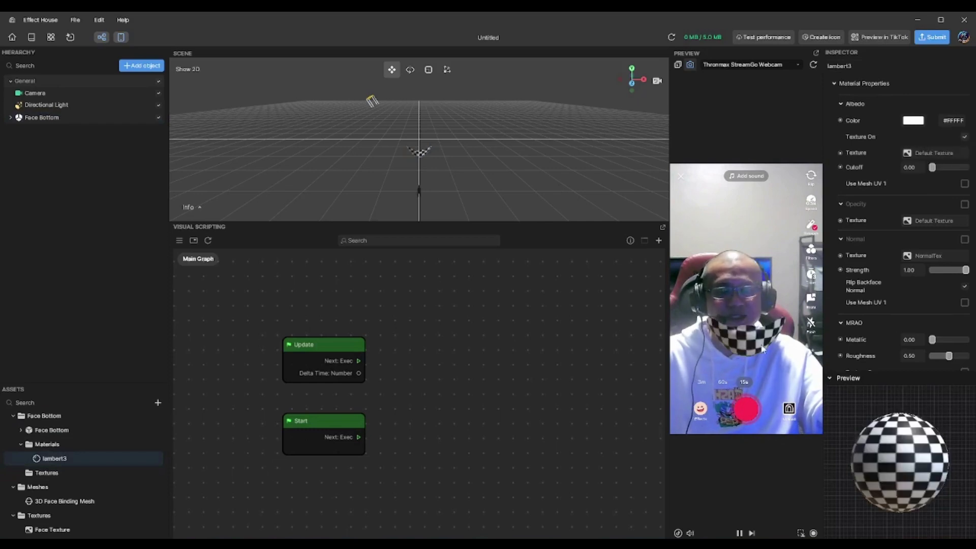
{"action": "left_click", "coordinate": [917, 151]}
{"action": "scroll", "coordinate": [506, 272], "scroll_direction": "down", "scroll_amount": 3}
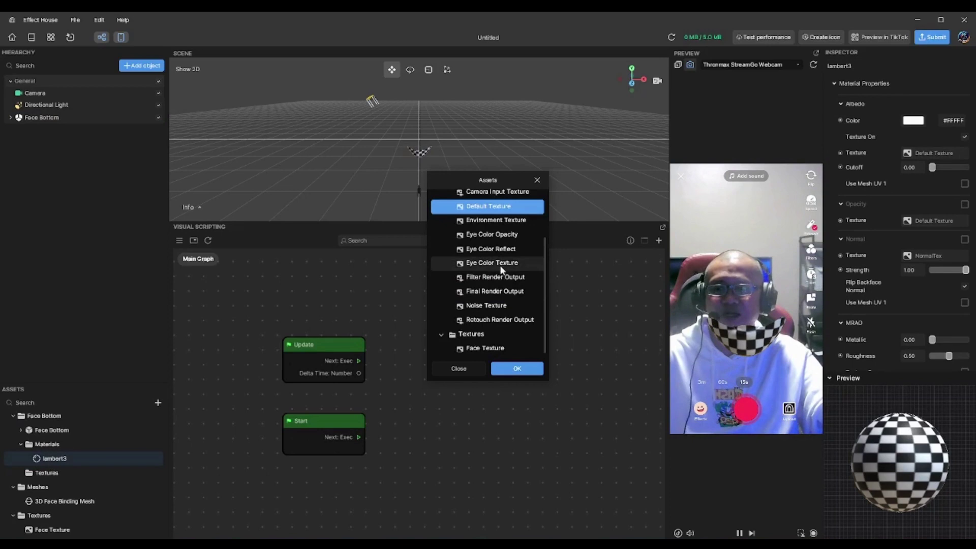
{"action": "left_click", "coordinate": [492, 348]}
{"action": "left_click", "coordinate": [506, 369]}
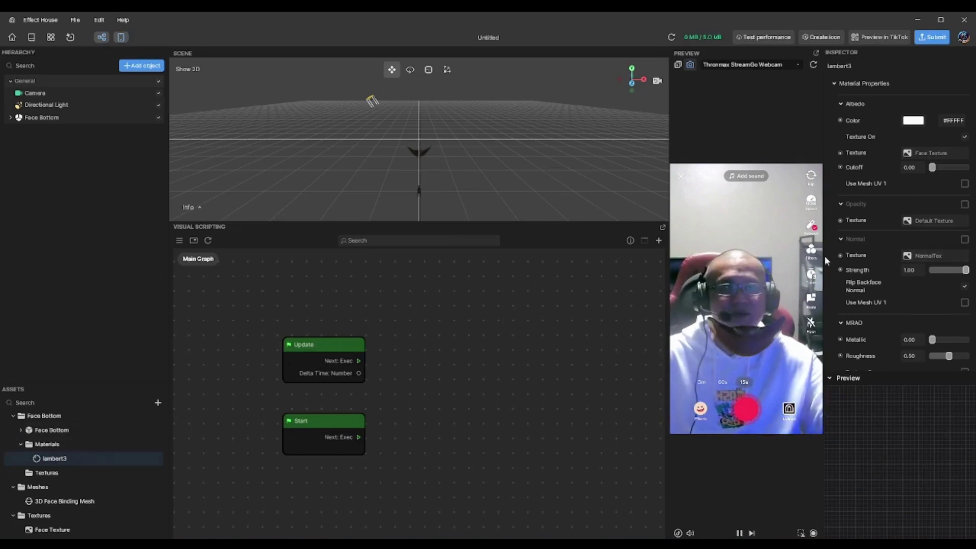
- Enable Emissive on lambert3 with Face Texture as its map, then restart the effect
{"action": "scroll", "coordinate": [880, 266], "scroll_direction": "down", "scroll_amount": 3}
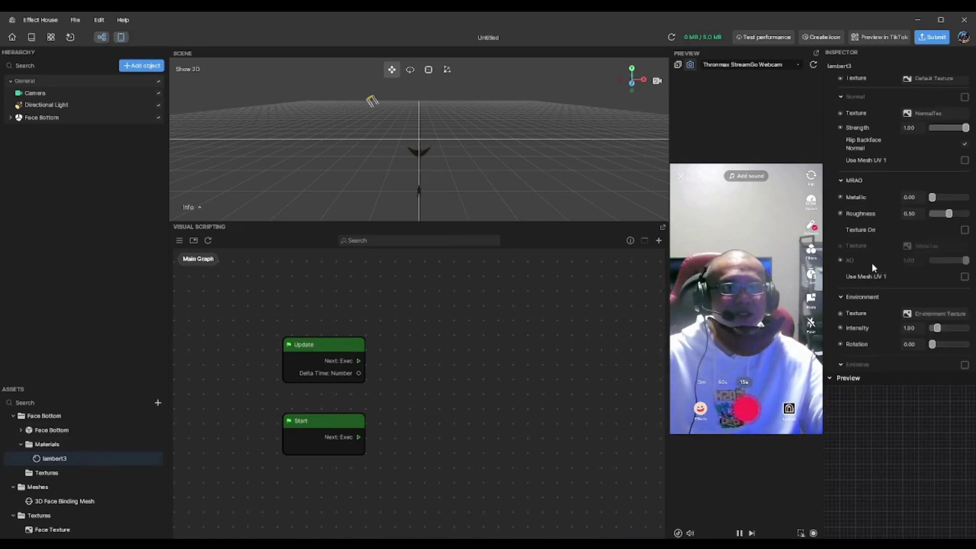
{"action": "scroll", "coordinate": [883, 233], "scroll_direction": "down", "scroll_amount": 3}
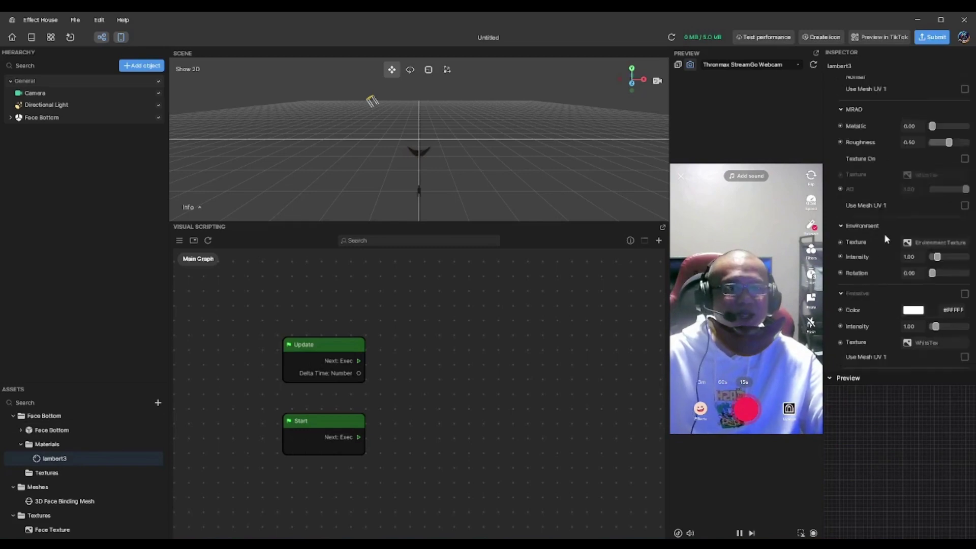
{"action": "left_click", "coordinate": [965, 224]}
{"action": "left_click", "coordinate": [917, 272]}
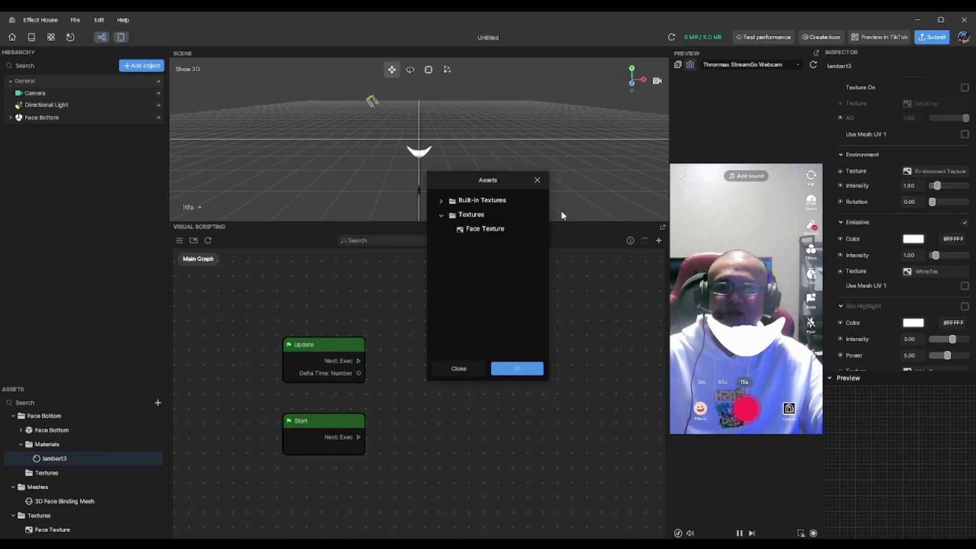
{"action": "left_click", "coordinate": [495, 230]}
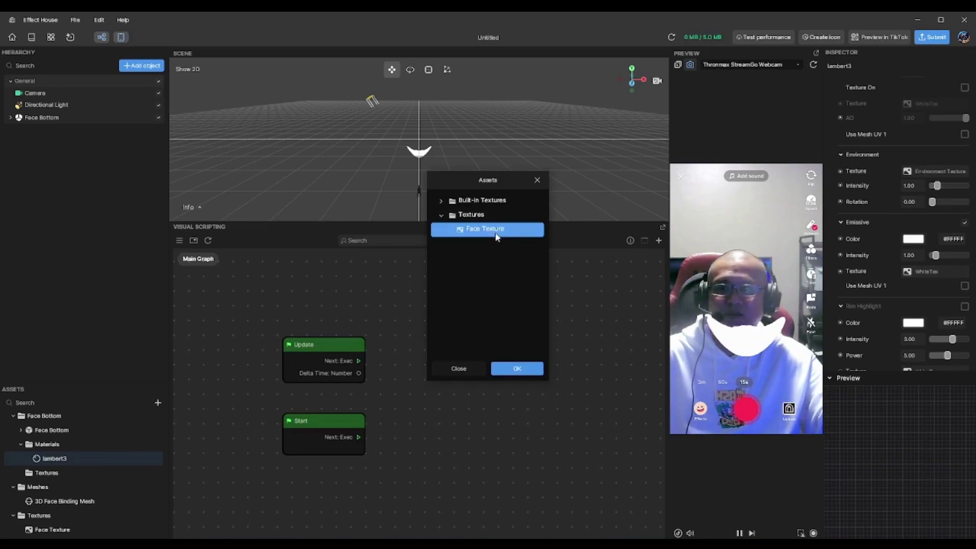
{"action": "left_click", "coordinate": [517, 368]}
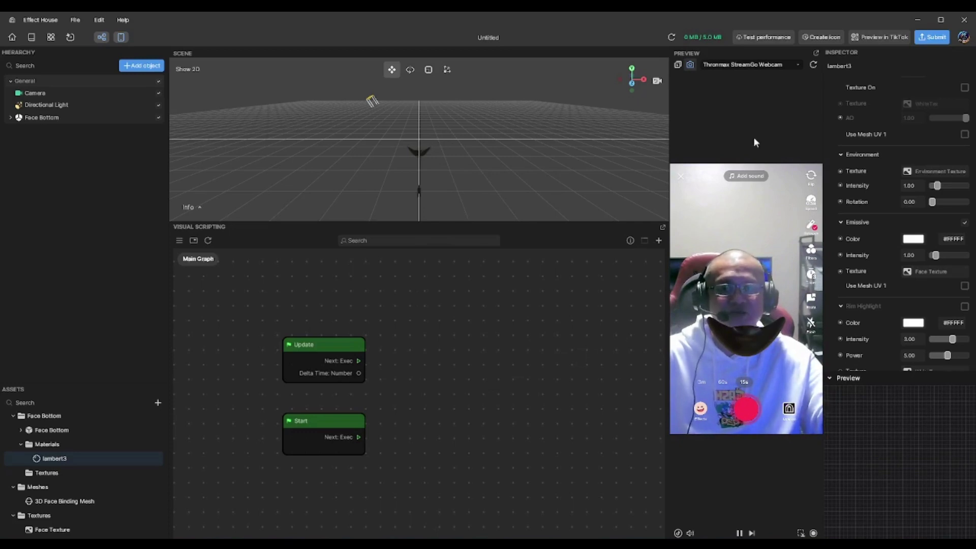
{"action": "left_click", "coordinate": [814, 65]}
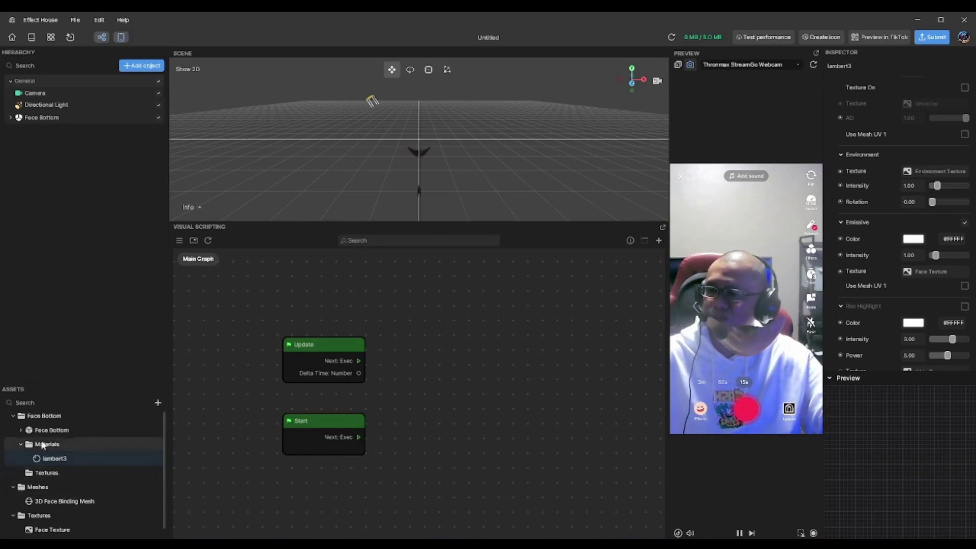
- Add the v4 Mid mesh to the Hierarchy and disable Face Bottom
{"action": "scroll", "coordinate": [71, 463], "scroll_direction": "down", "scroll_amount": 1}
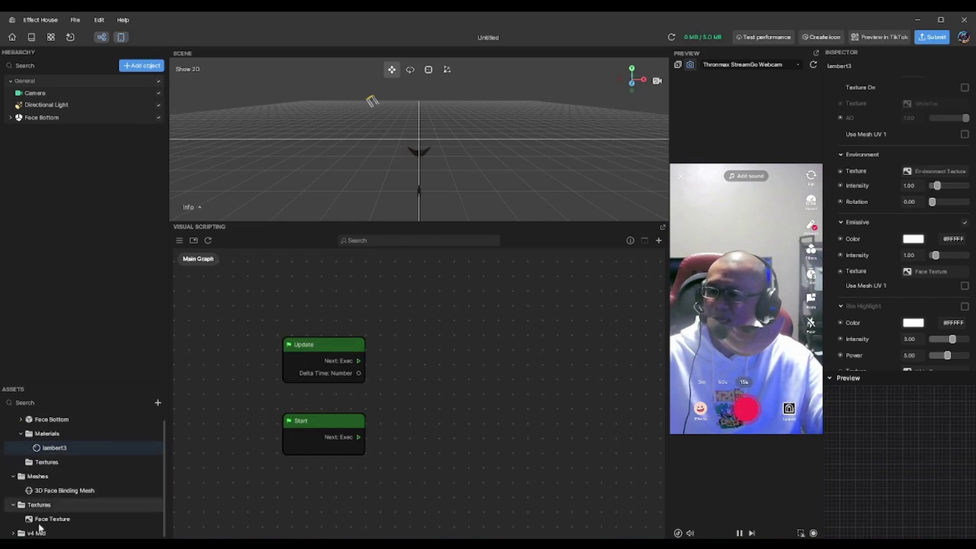
{"action": "left_click", "coordinate": [14, 533]}
{"action": "scroll", "coordinate": [113, 485], "scroll_direction": "down", "scroll_amount": 3}
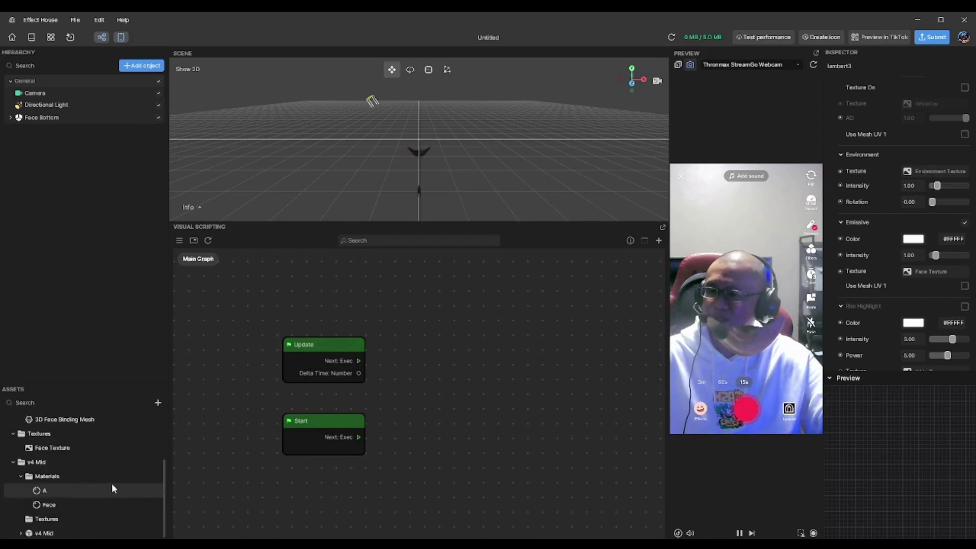
{"action": "left_click_drag", "start_coordinate": [77, 535], "coordinate": [44, 222]}
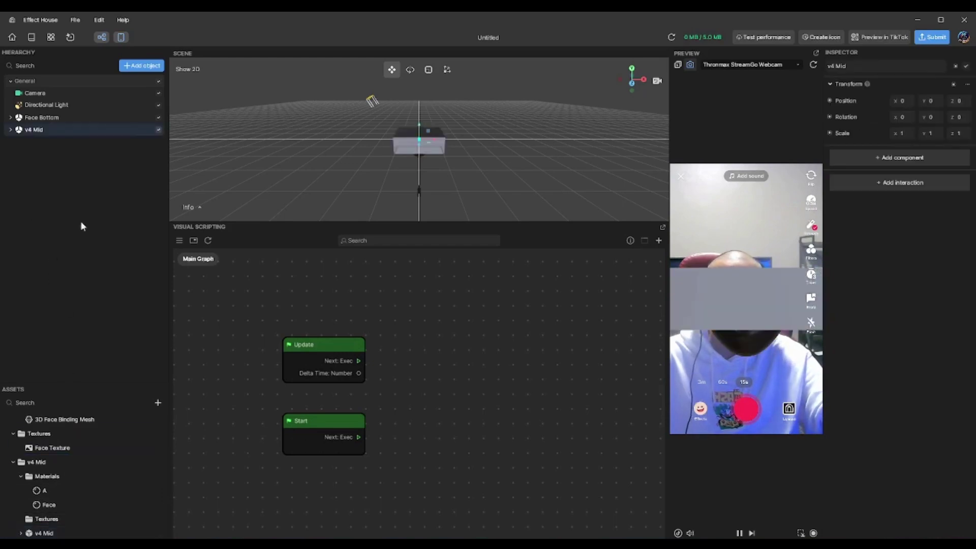
{"action": "left_click", "coordinate": [158, 118]}
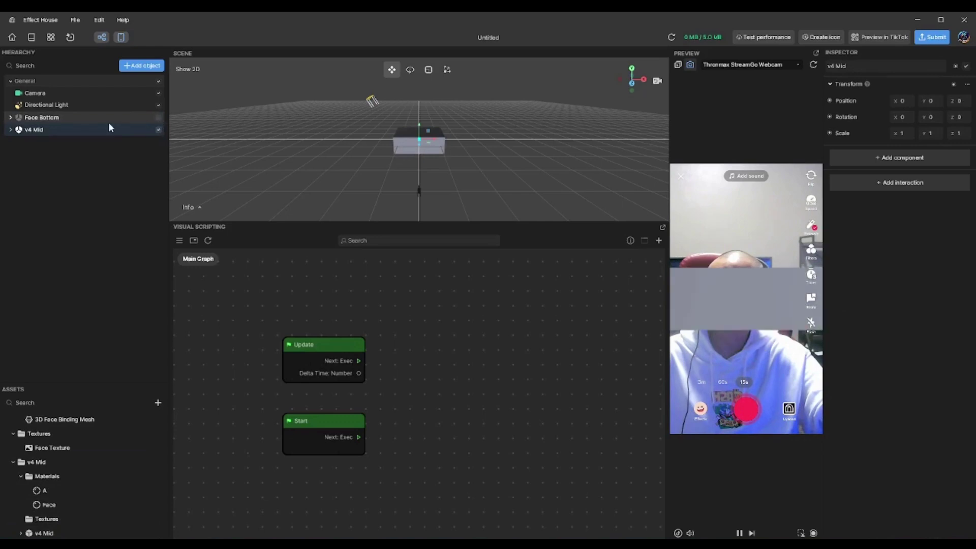
- Scale v4 Mid to 0.3 on X, Y and Z
{"action": "double_click", "coordinate": [106, 129]}
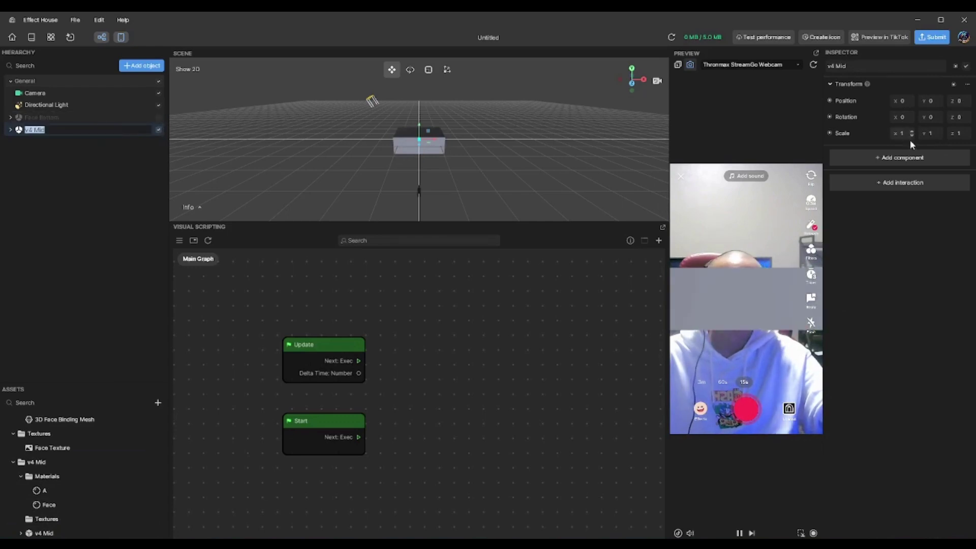
{"action": "left_click", "coordinate": [891, 137]}
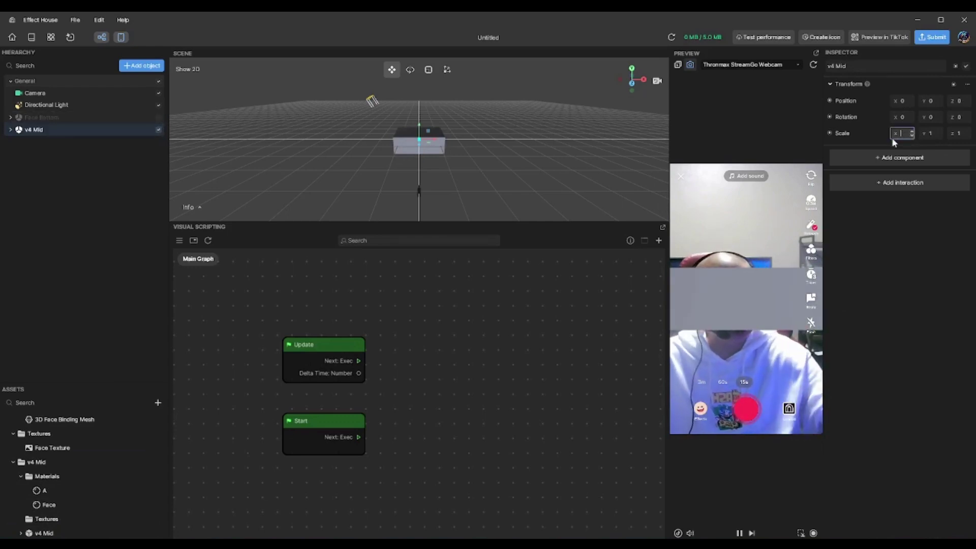
{"action": "type", "text": "0.3"}
{"action": "key", "text": "Return"}
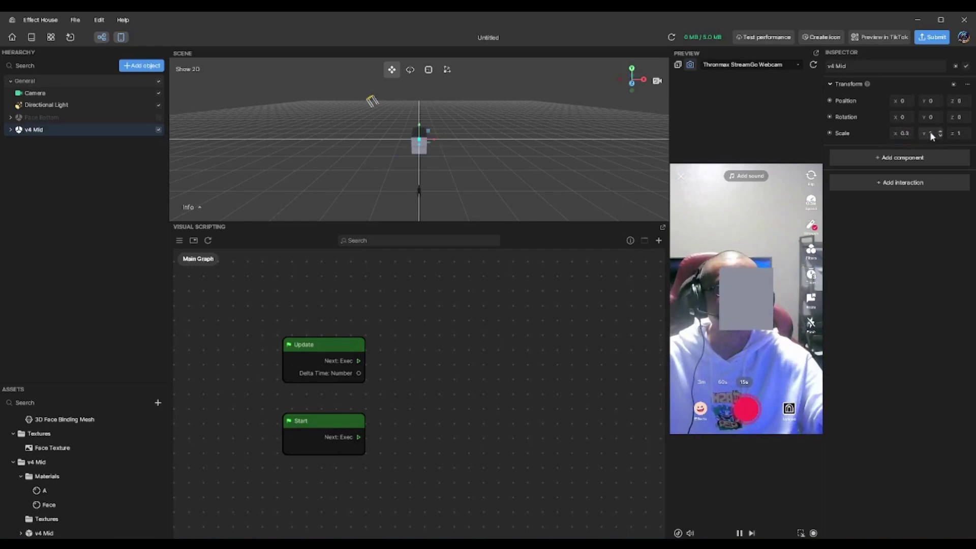
{"action": "type", "text": "0.3"}
{"action": "key", "text": "Return"}
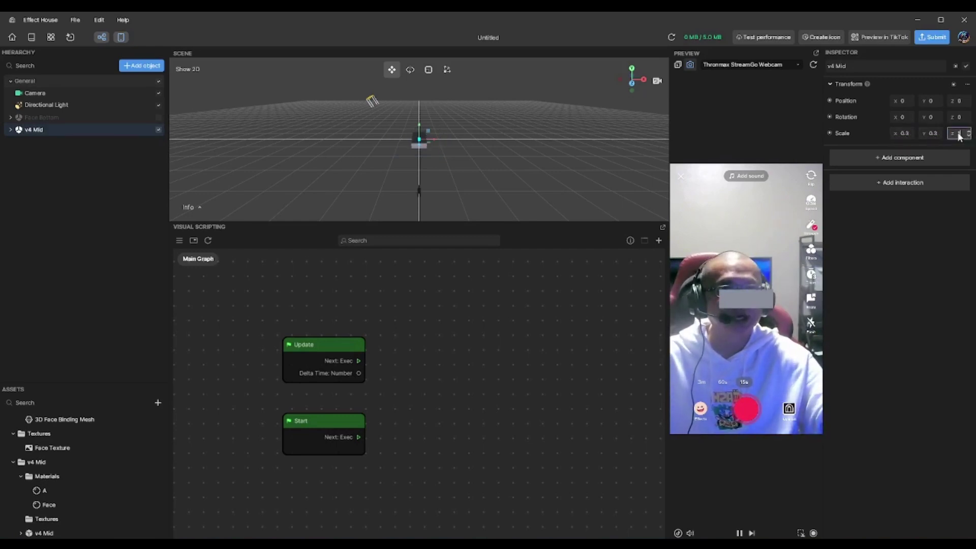
{"action": "type", "text": "0.3"}
{"action": "key", "text": "Return"}
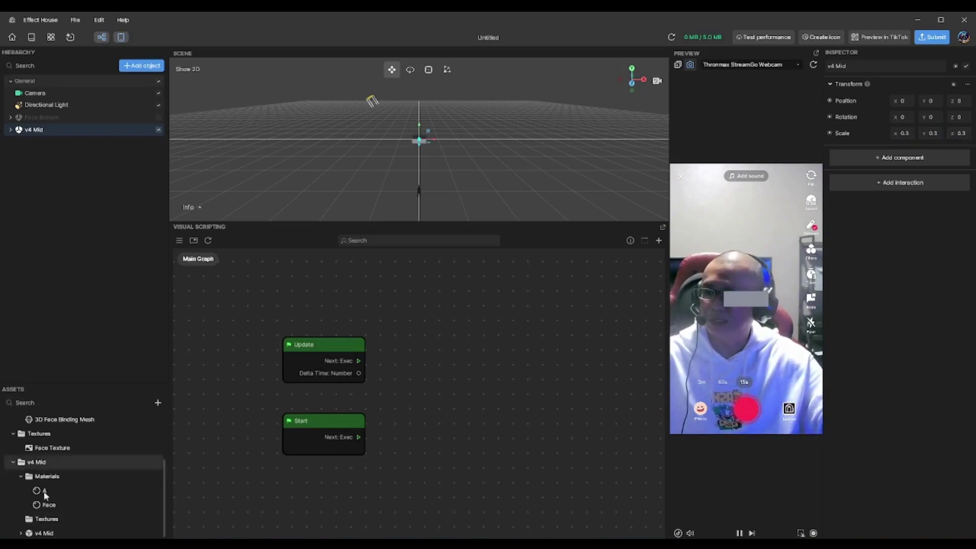
{"action": "left_click", "coordinate": [69, 504]}
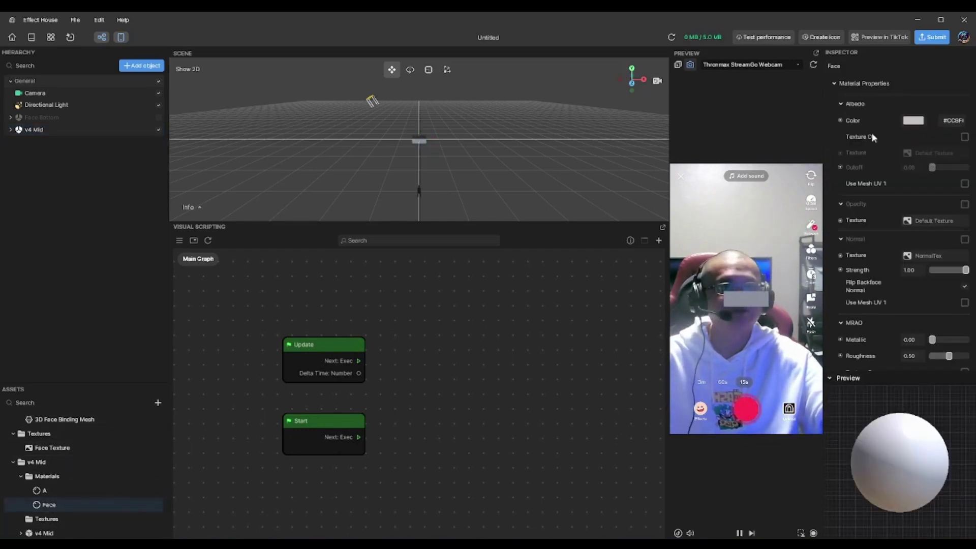
- Turn on Albedo Texture with Face Texture, and assign Face Texture to the Emissive Texture field
{"action": "left_click", "coordinate": [964, 138]}
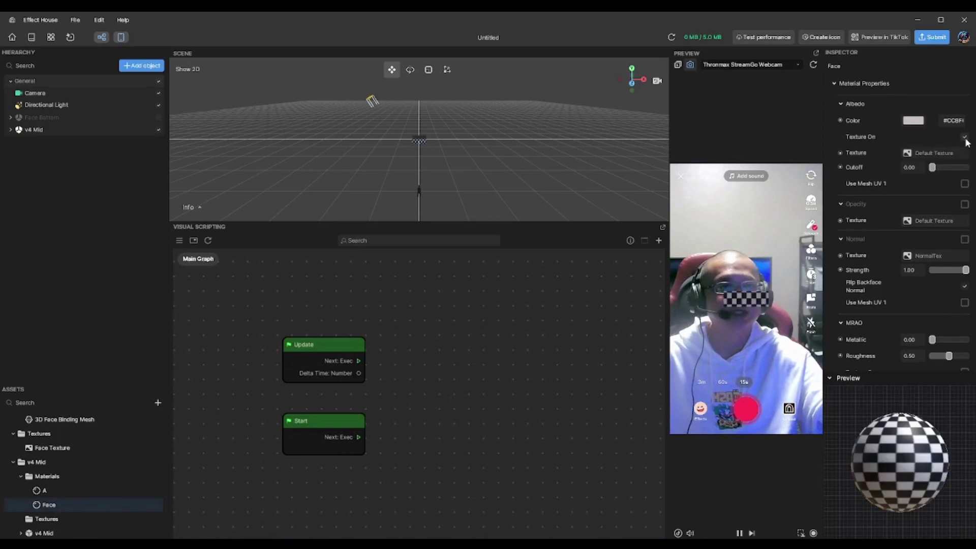
{"action": "left_click", "coordinate": [916, 154]}
{"action": "scroll", "coordinate": [488, 285], "scroll_direction": "down", "scroll_amount": 3}
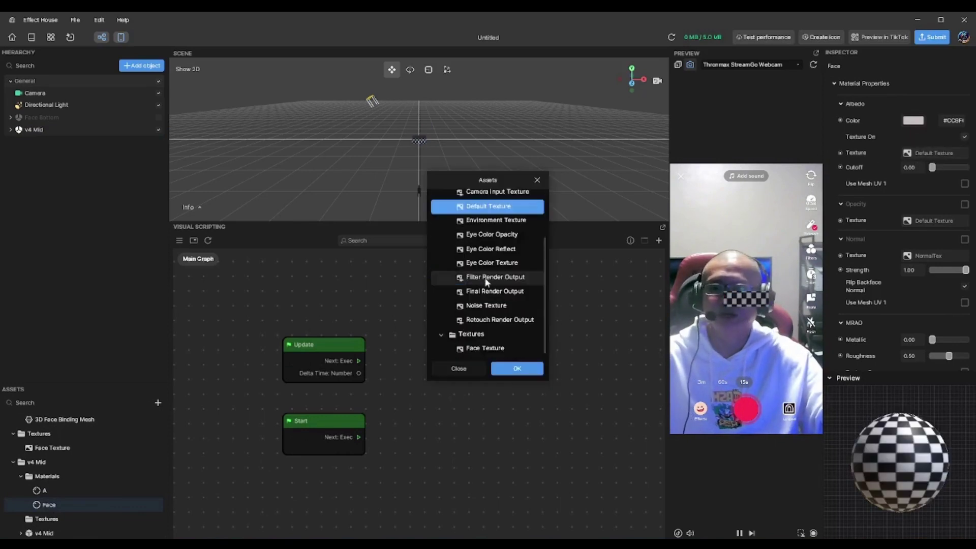
{"action": "left_click", "coordinate": [488, 349]}
{"action": "left_click", "coordinate": [519, 367]}
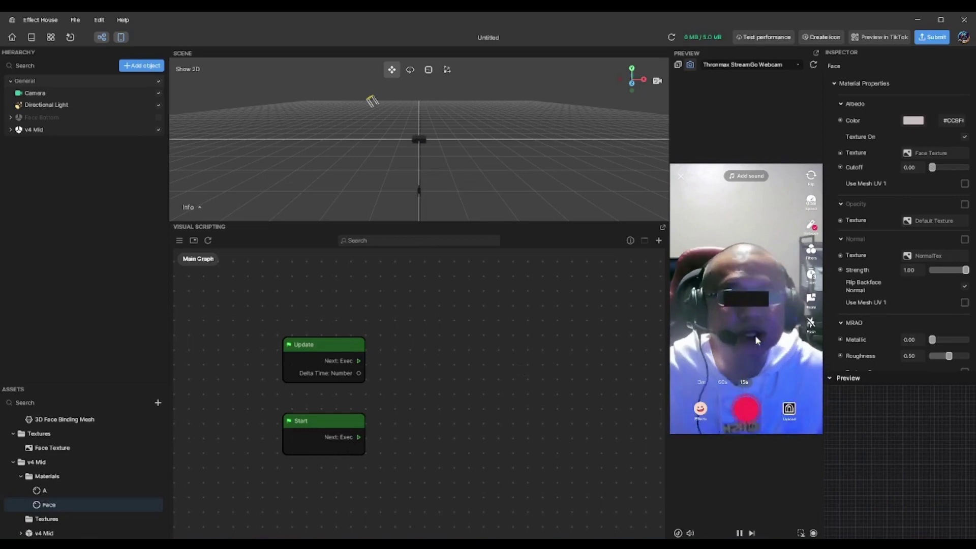
{"action": "scroll", "coordinate": [877, 333], "scroll_direction": "down", "scroll_amount": 4}
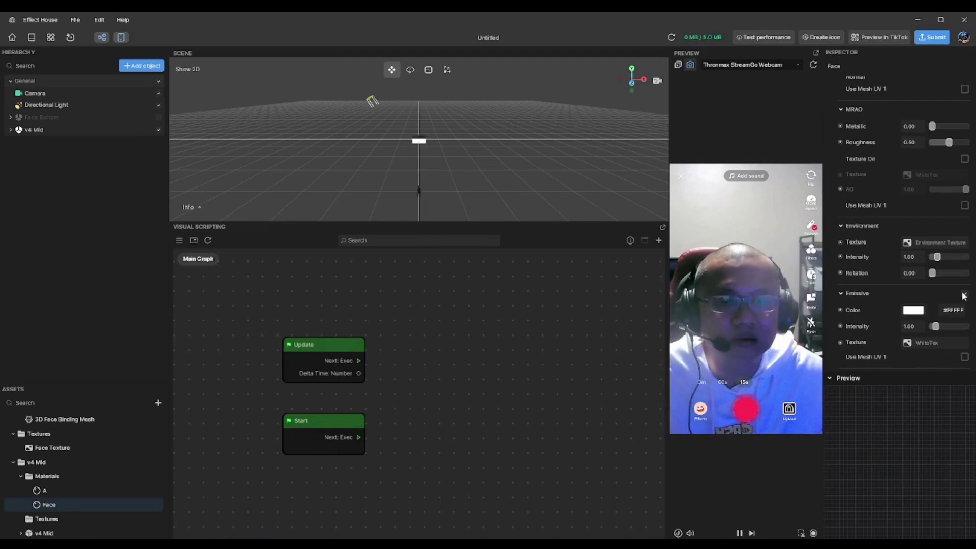
{"action": "left_click", "coordinate": [913, 342]}
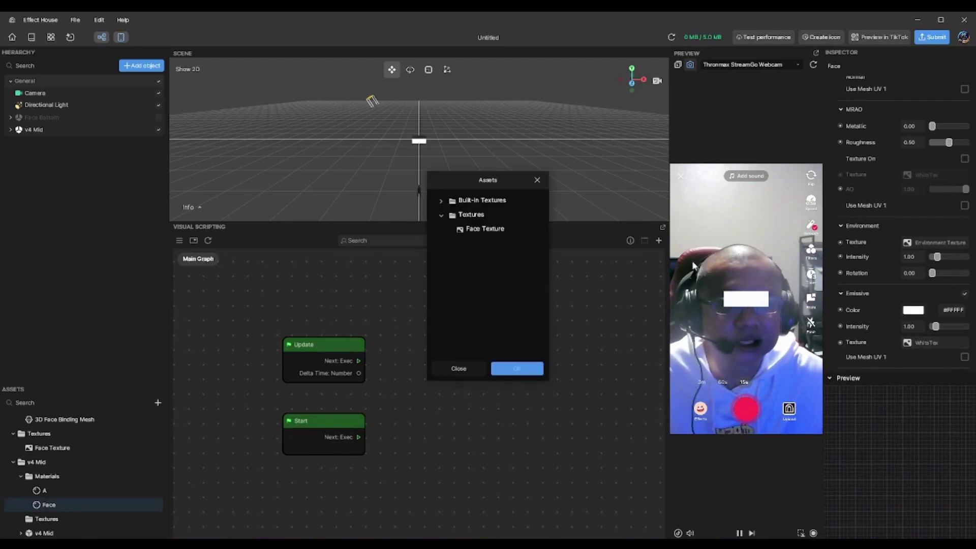
{"action": "left_click", "coordinate": [498, 229]}
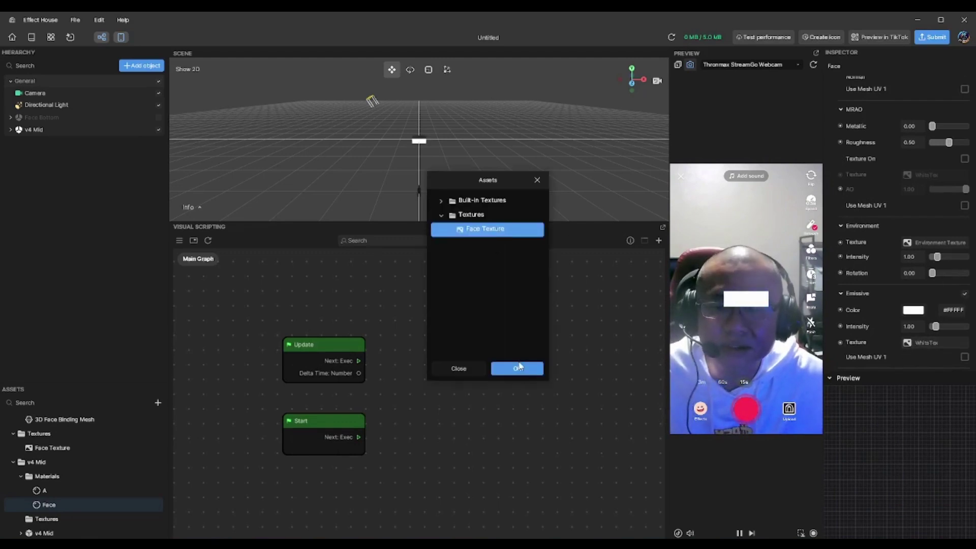
{"action": "left_click", "coordinate": [517, 370]}
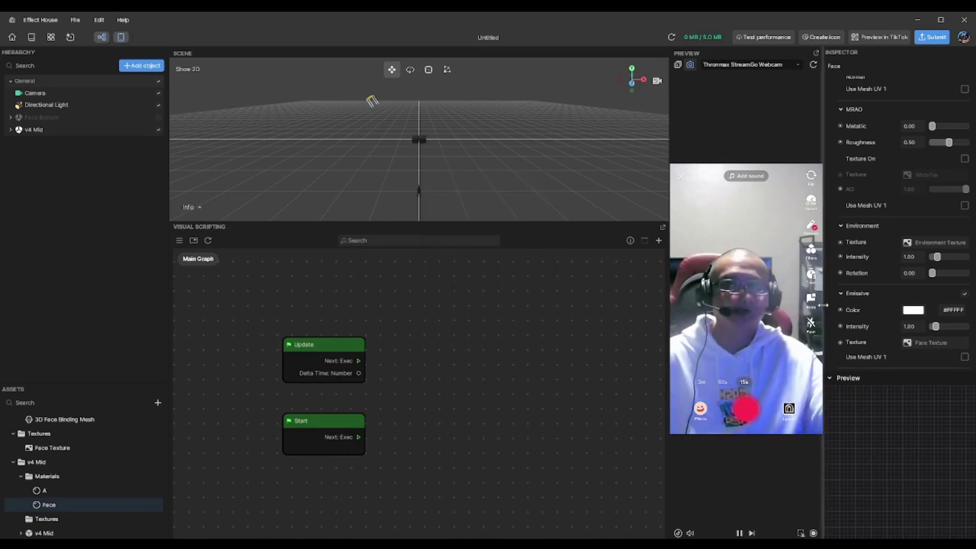
- Select v4 Mid and drag its Y gizmo until Position Y reads 1.591
{"action": "left_click", "coordinate": [52, 131]}
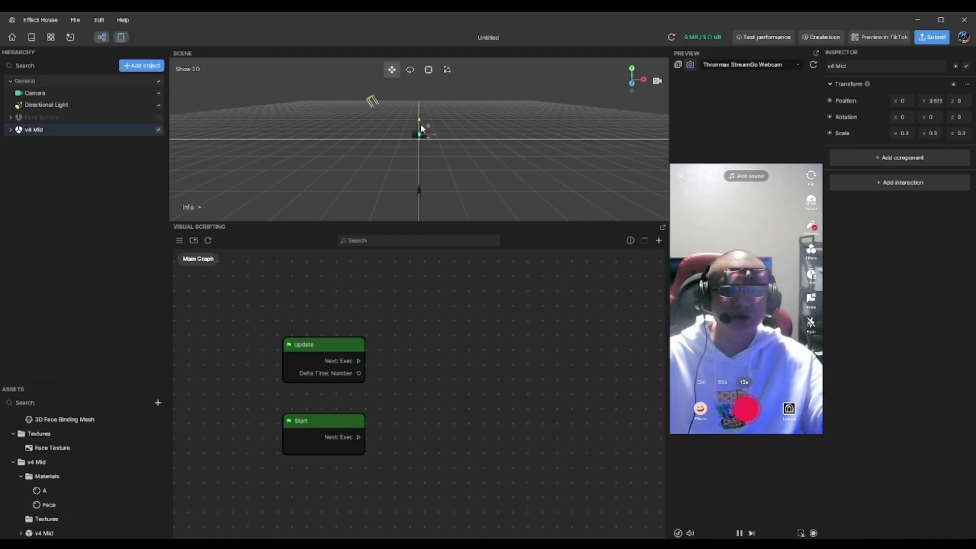
{"action": "left_click_drag", "start_coordinate": [417, 105], "coordinate": [415, 140]}
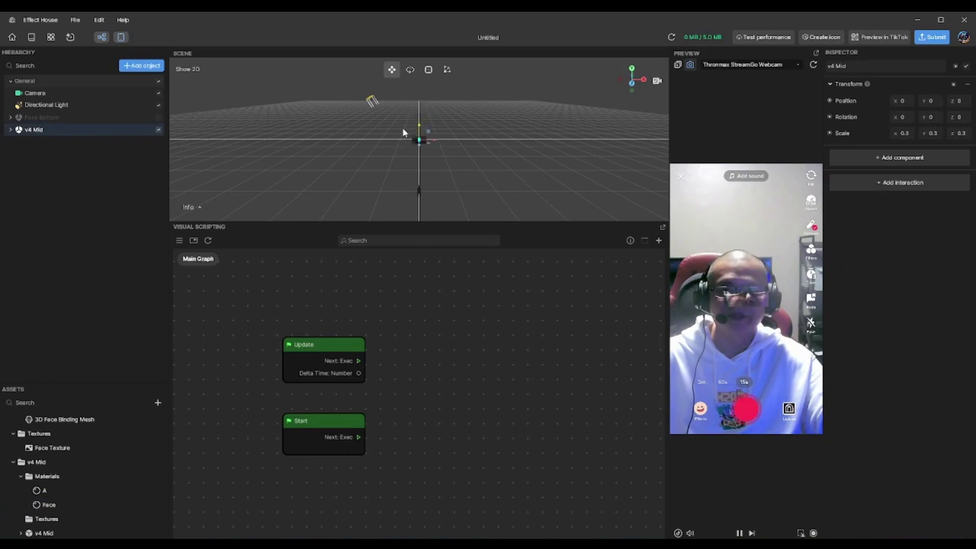
{"action": "left_click_drag", "start_coordinate": [404, 118], "coordinate": [403, 133]}
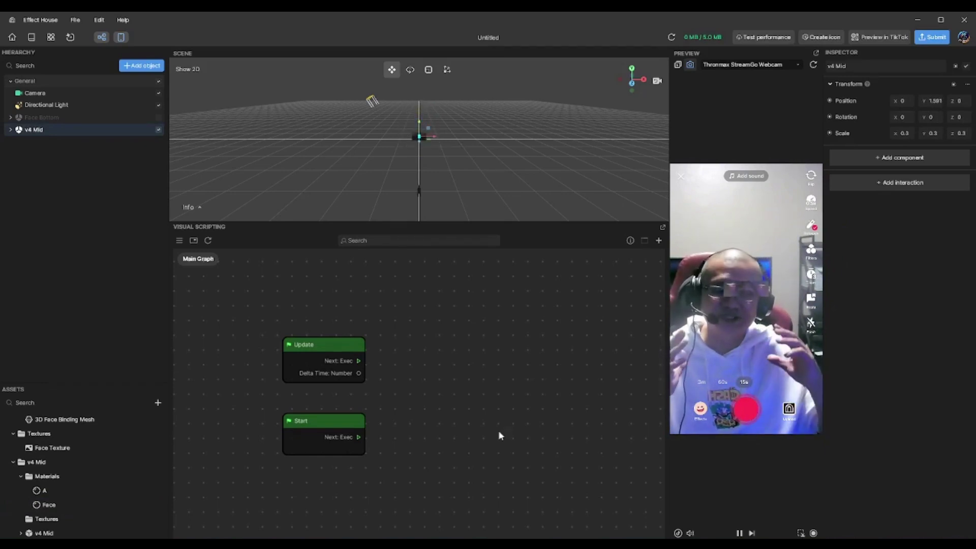